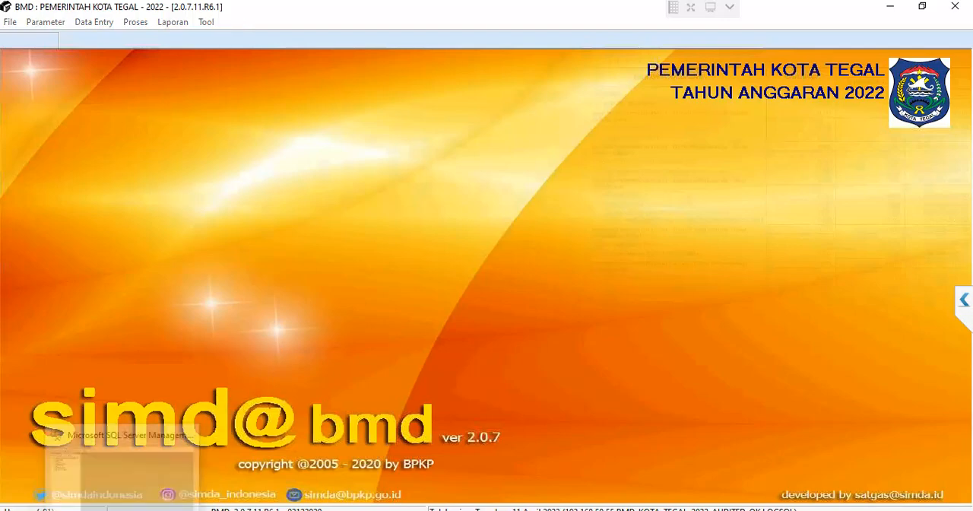
# - Switch to SQL Server Management Studio and open a new query on the BMD_KOTA_TEGAL_2022_AUDITED database
pyautogui.click(125, 510)
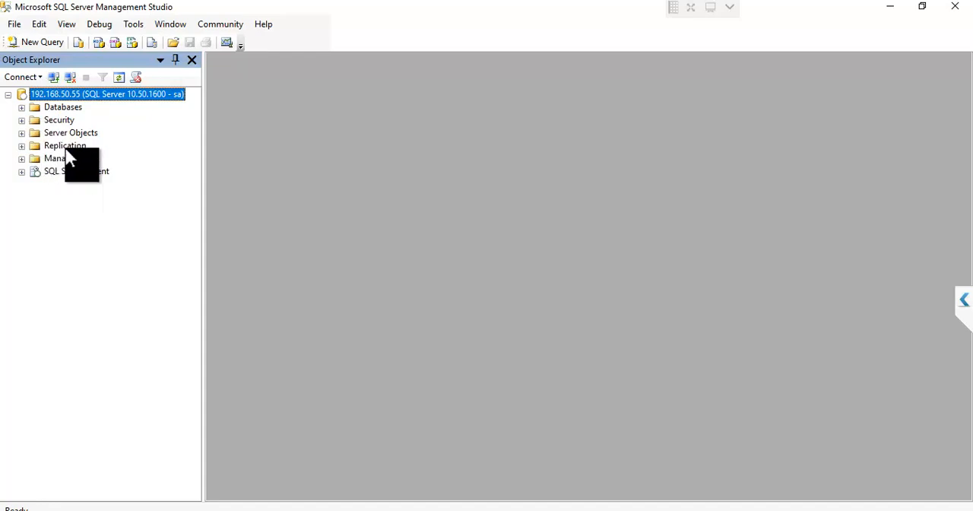
pyautogui.click(21, 108)
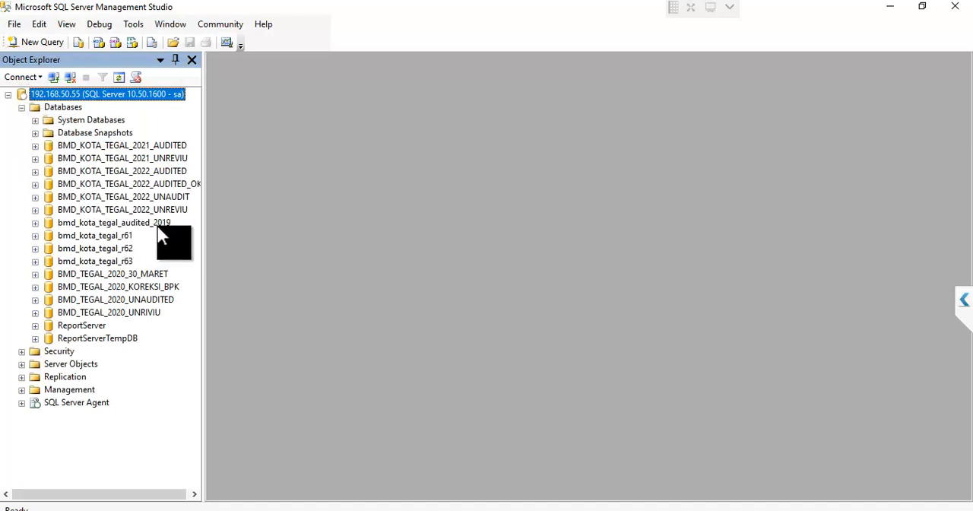
pyautogui.rightClick(160, 184)
pyautogui.rightClick(163, 167)
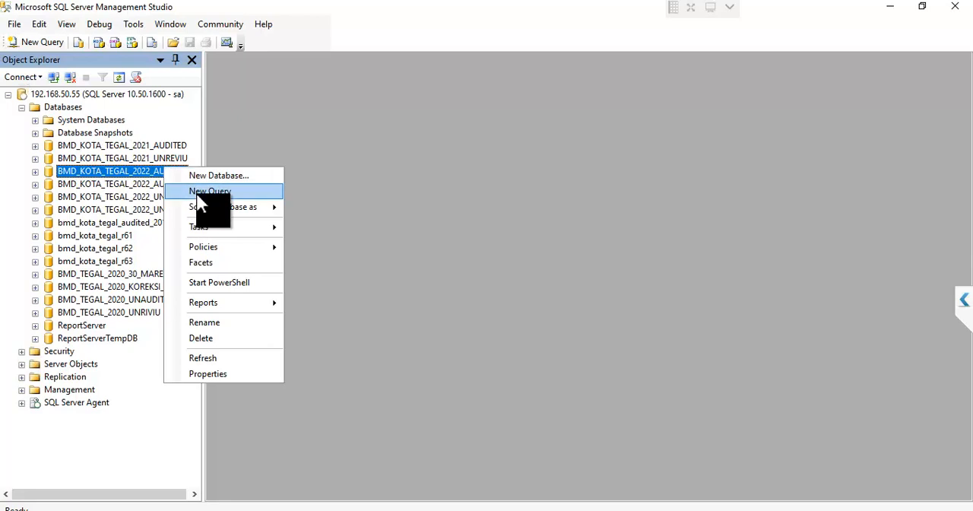
pyautogui.click(196, 192)
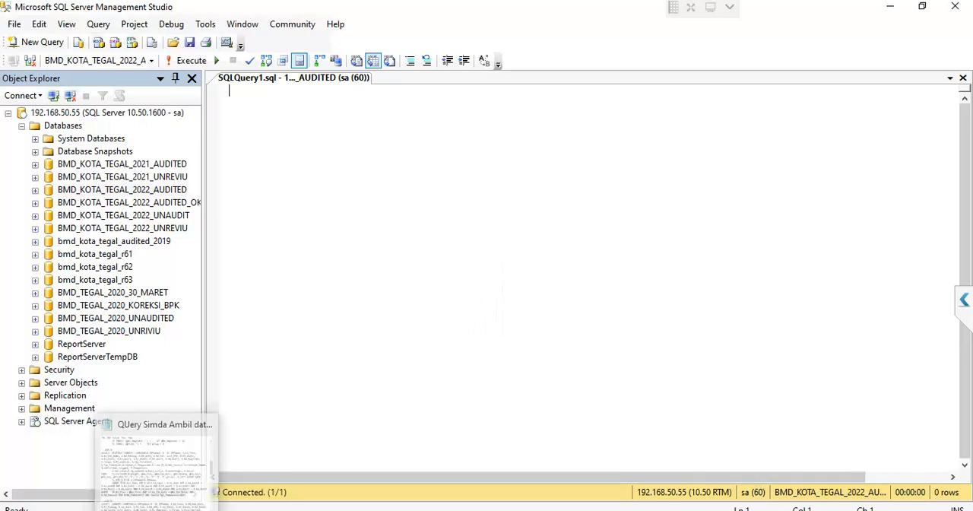
# - Copy the entire script from the Notepad file "QUery Simda Ambil data 108 Pembukuan 2022" into the empty query window
pyautogui.click(158, 509)
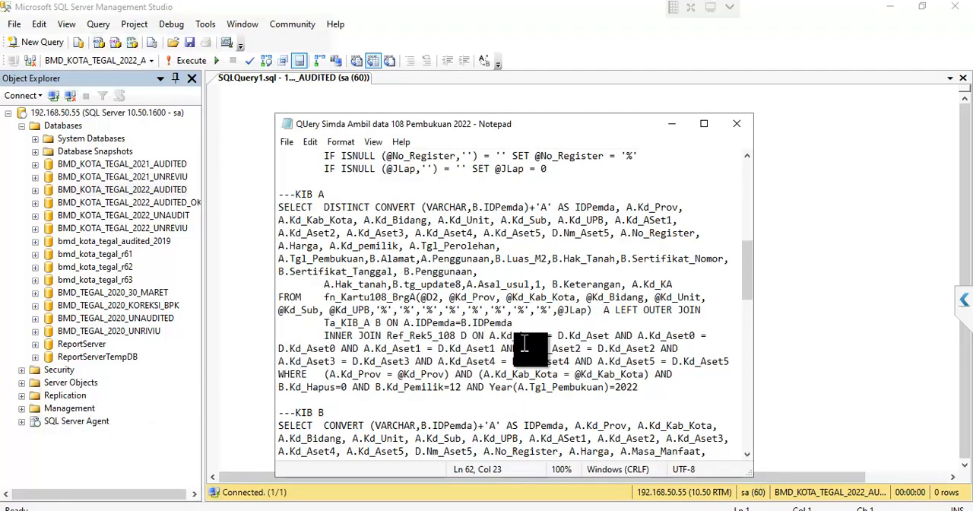
pyautogui.click(523, 332)
pyautogui.hotkey('ctrl', 'a')
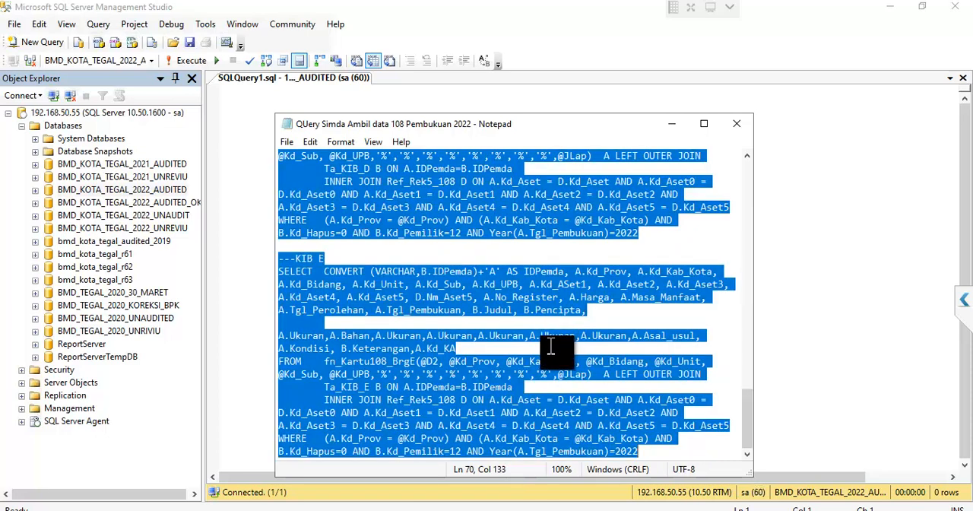
pyautogui.click(808, 243)
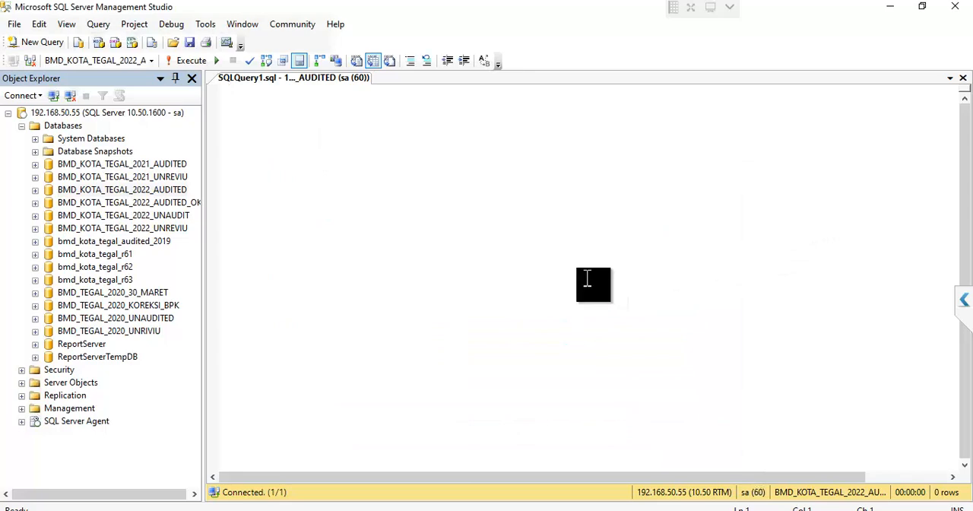
pyautogui.hotkey('ctrl', 'v')
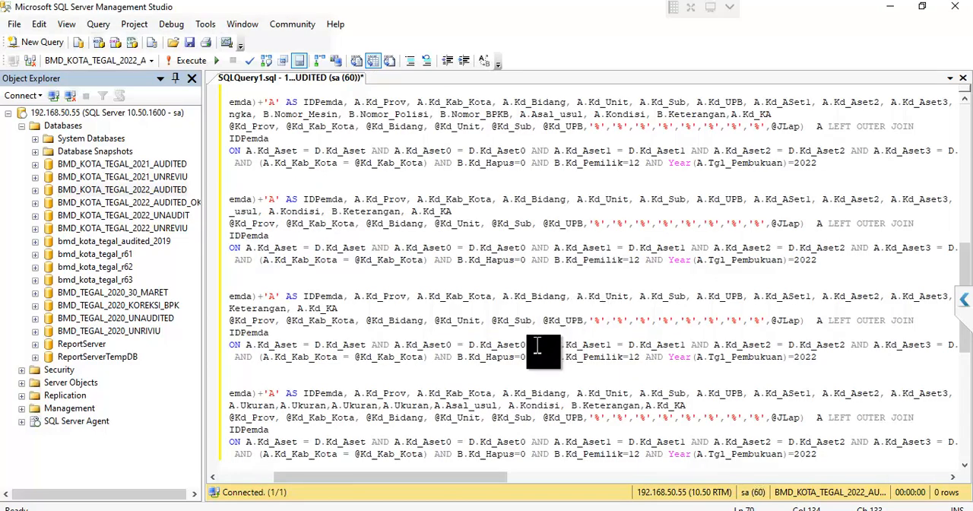
# - Review the KIB sections of the pasted script and highlight the Year(A.Tgl_Pembukuan)=2022 condition in KIB A
pyautogui.scroll(10, 537, 346)
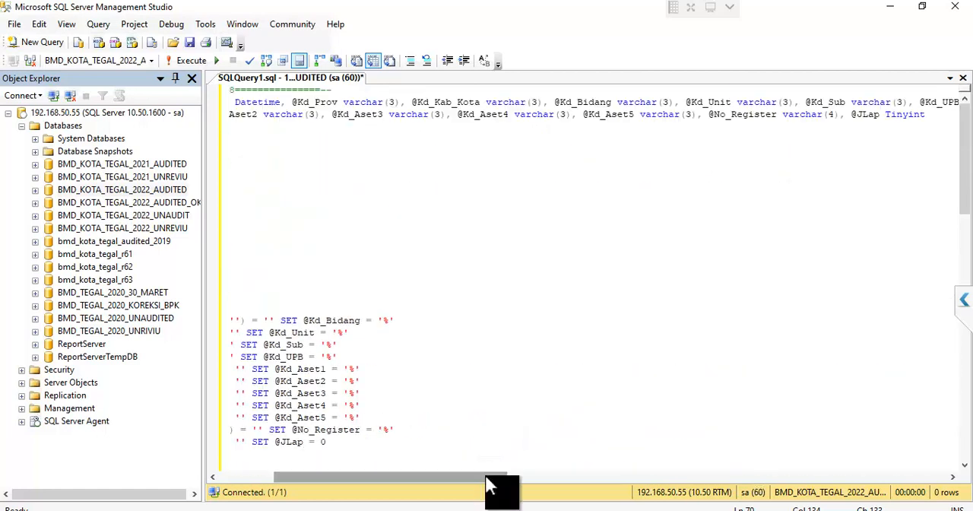
pyautogui.moveTo(441, 477); pyautogui.dragTo(359, 491)
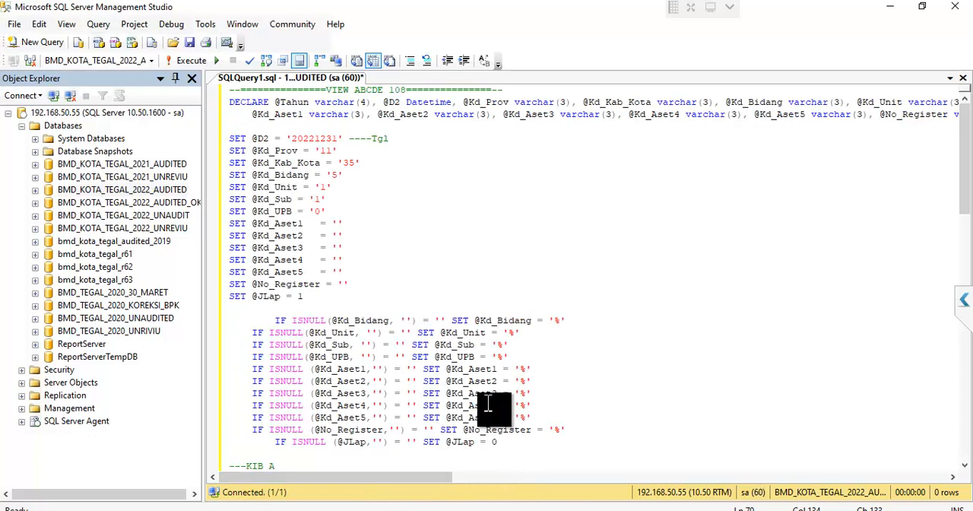
pyautogui.scroll(-6, 618, 276)
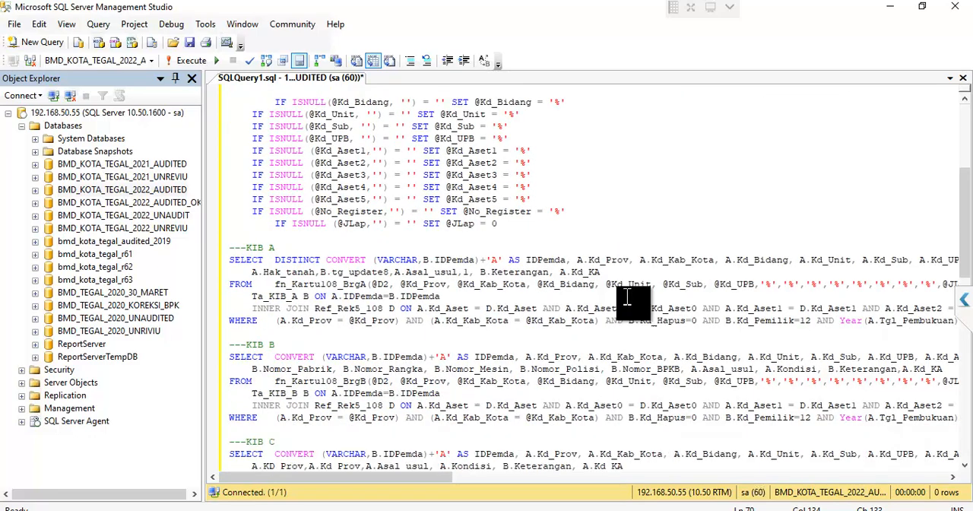
pyautogui.scroll(-1, 627, 299)
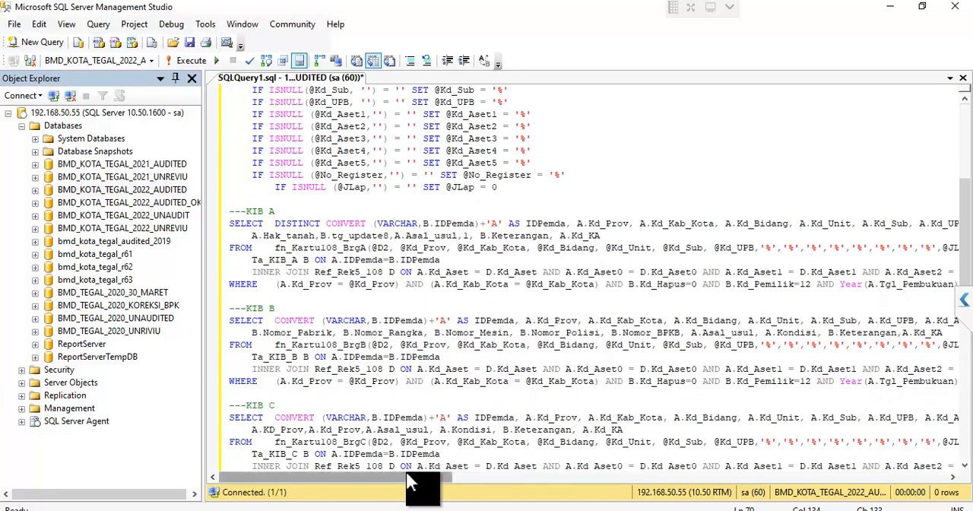
pyautogui.moveTo(408, 476); pyautogui.dragTo(488, 491)
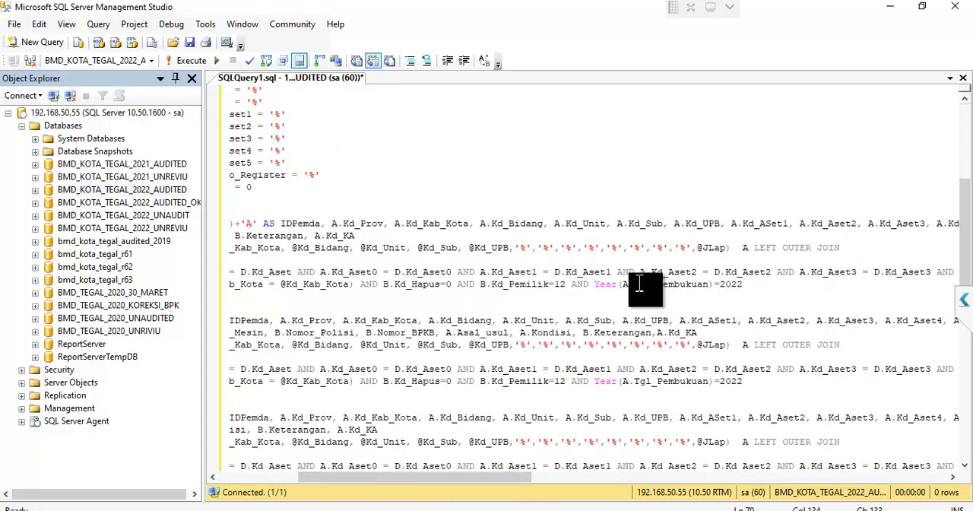
pyautogui.moveTo(587, 274)
pyautogui.mouseDown()
pyautogui.moveTo(749, 291)
pyautogui.moveTo(593, 285)
pyautogui.mouseUp()
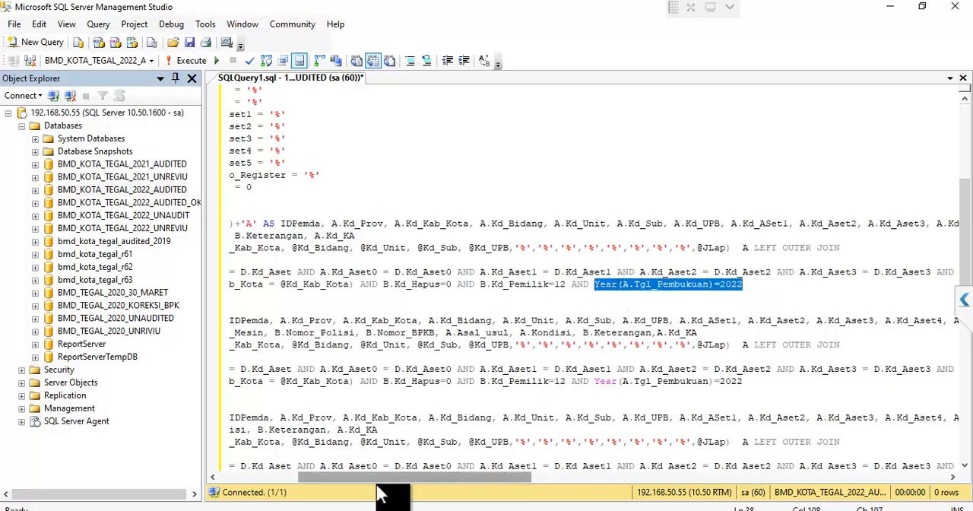
pyautogui.moveTo(375, 479); pyautogui.dragTo(283, 479)
pyautogui.scroll(4, 408, 362)
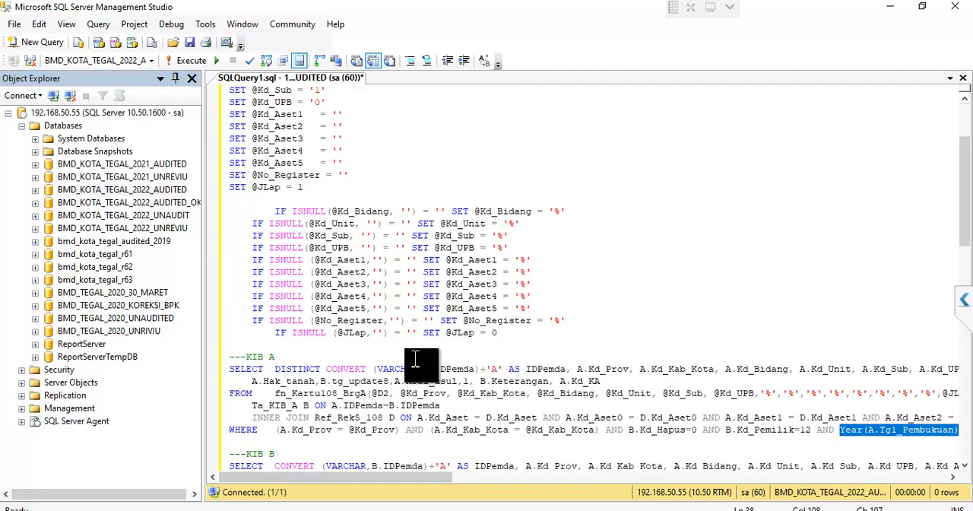
pyautogui.scroll(3, 409, 362)
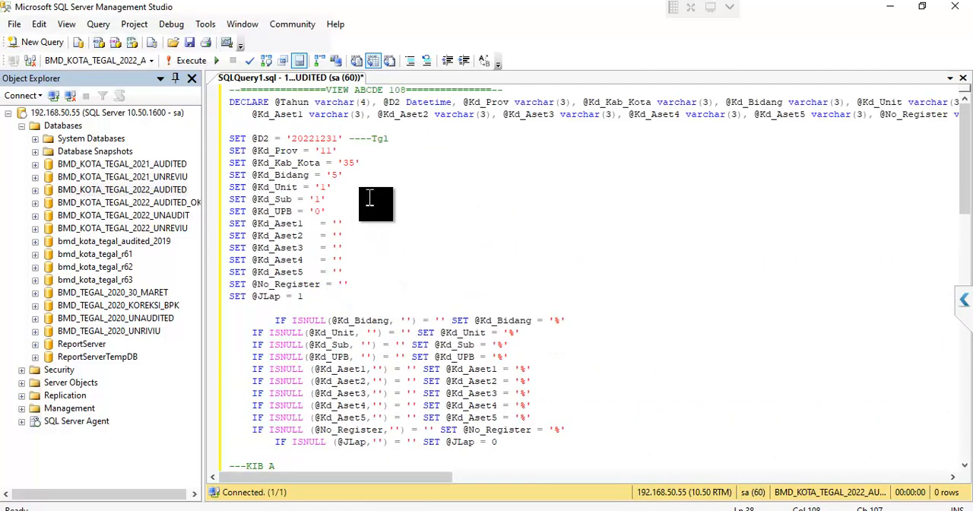
pyautogui.moveTo(285, 140); pyautogui.dragTo(331, 147)
pyautogui.click(331, 147)
pyautogui.moveTo(231, 176); pyautogui.dragTo(332, 210)
pyautogui.click(332, 211)
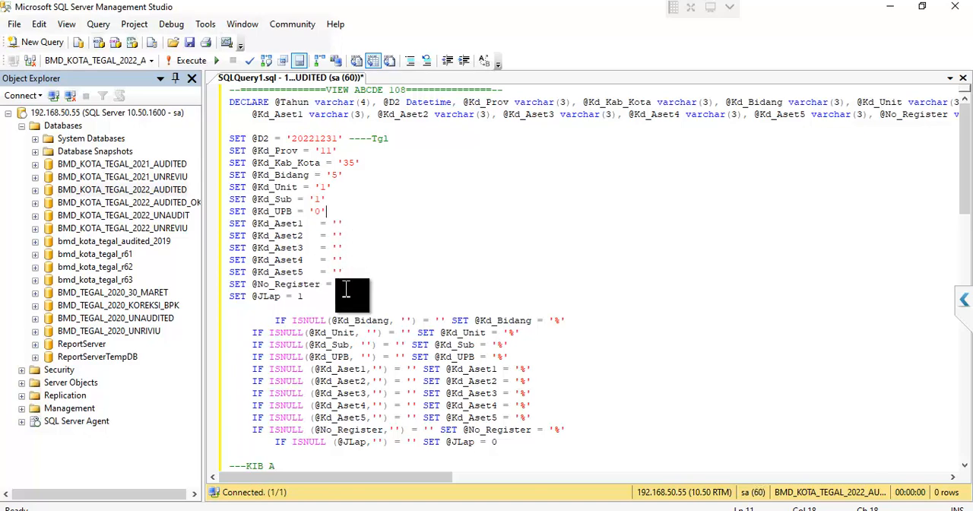
# - Switch to the SIMDA BMD application and open the Penatausahaan 108 report form for KIB - KIR - BI - Label
pyautogui.click(122, 510)
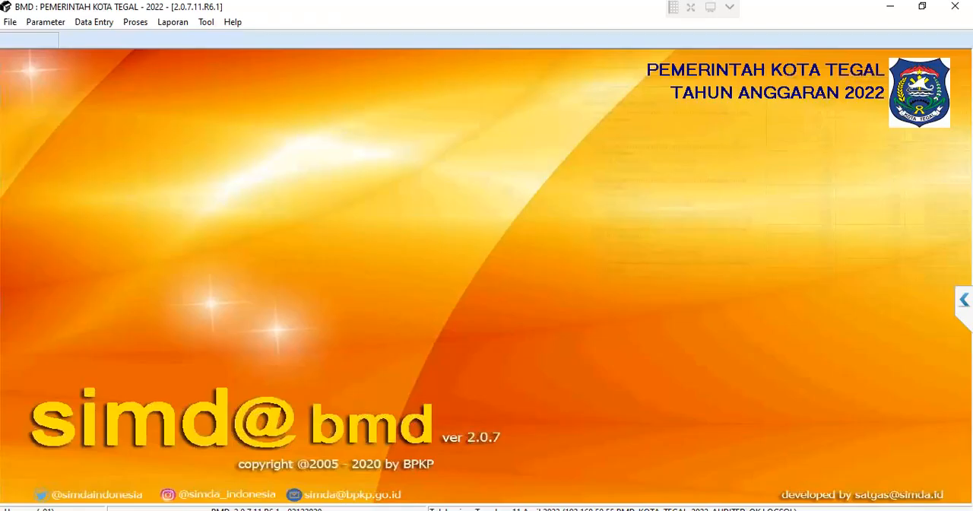
pyautogui.click(170, 21)
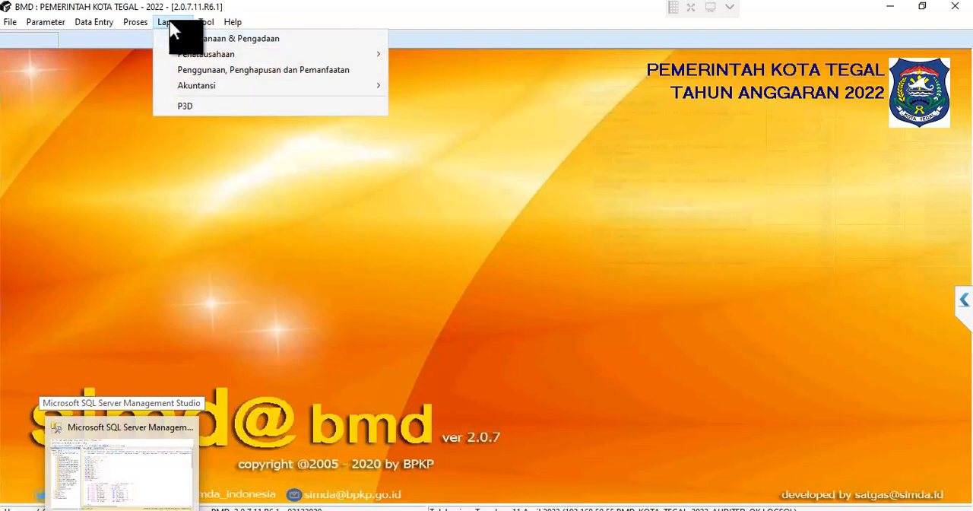
pyautogui.moveTo(206, 55)
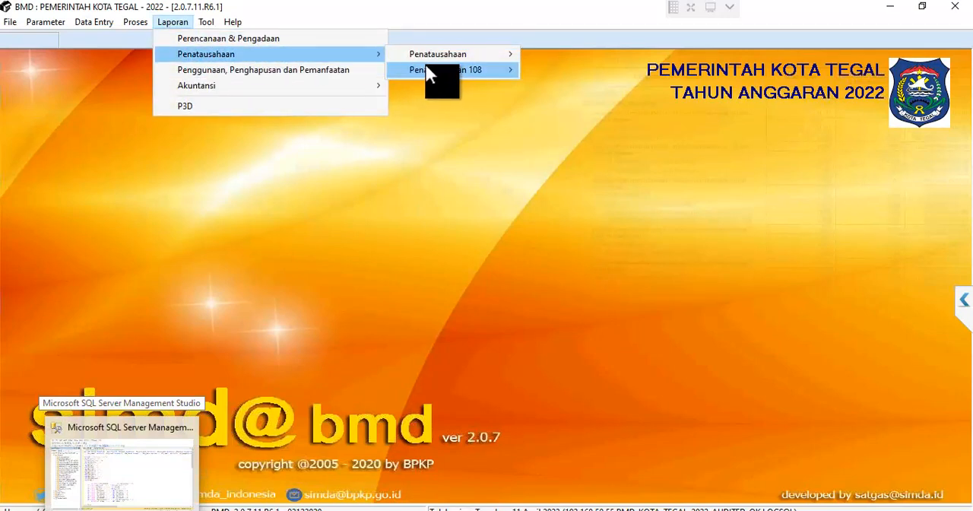
pyautogui.moveTo(446, 61)
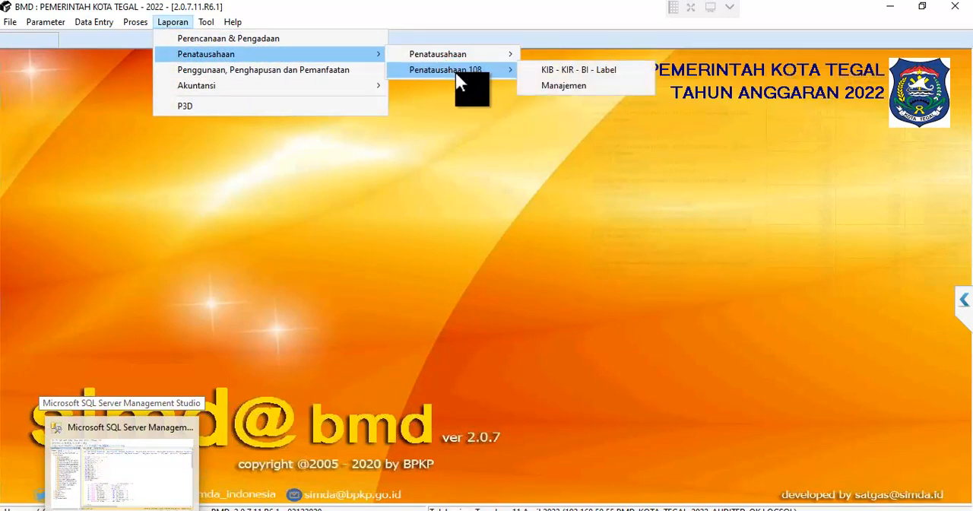
pyautogui.click(578, 71)
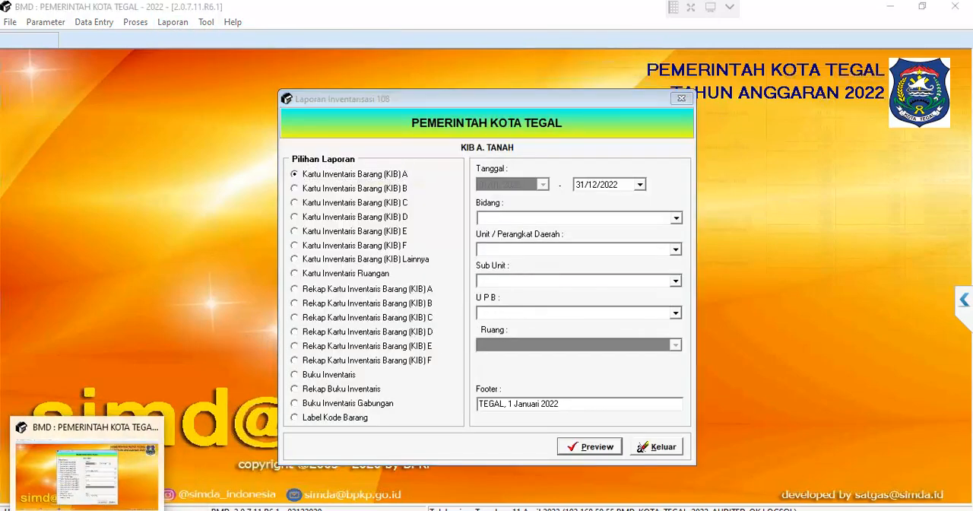
pyautogui.click(121, 468)
pyautogui.hotkey('alt', 'Tab')
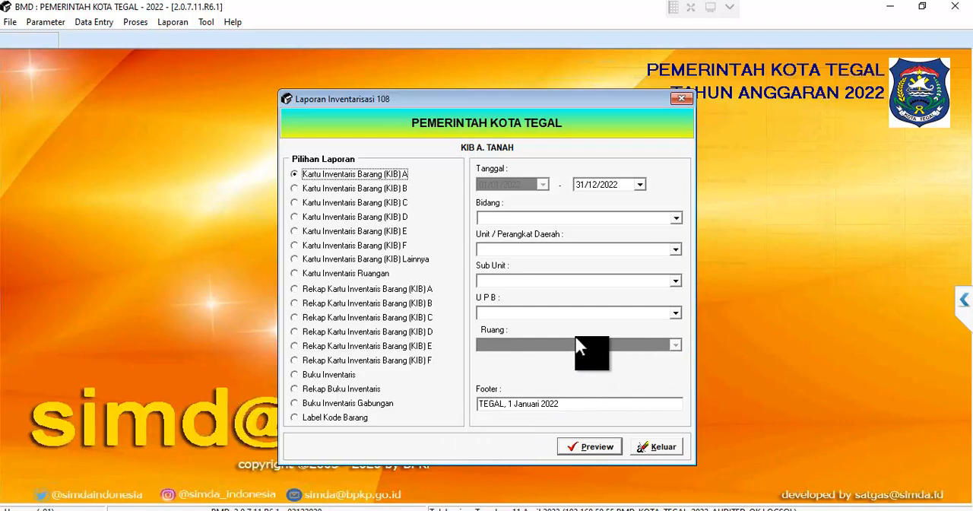
# - Choose Bidang 1 Sekwan/DPRD, Unit 2 Sekretariat DPRD, Sub Unit 1 Sekretariat DPRD and UPB 0 Sekretariat DPRD for the report
pyautogui.click(680, 218)
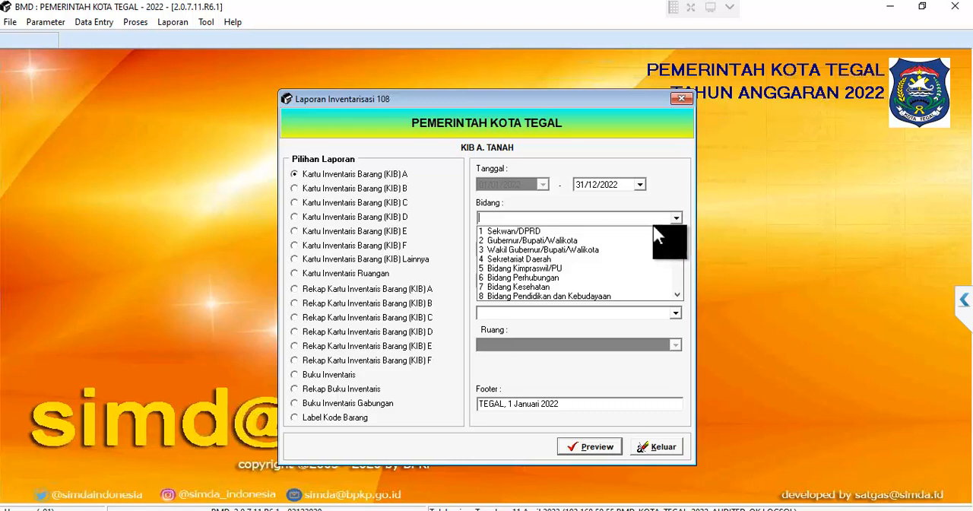
pyautogui.click(599, 231)
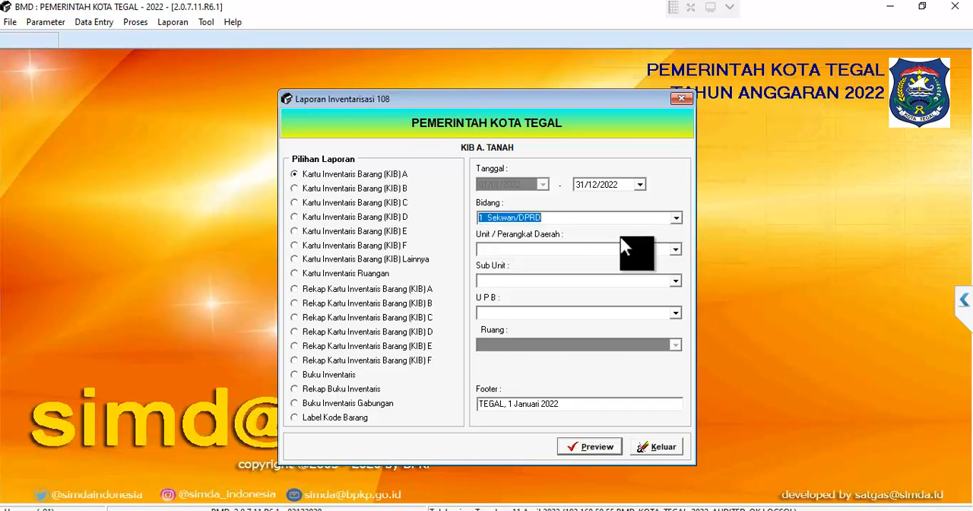
pyautogui.click(675, 250)
pyautogui.click(676, 250)
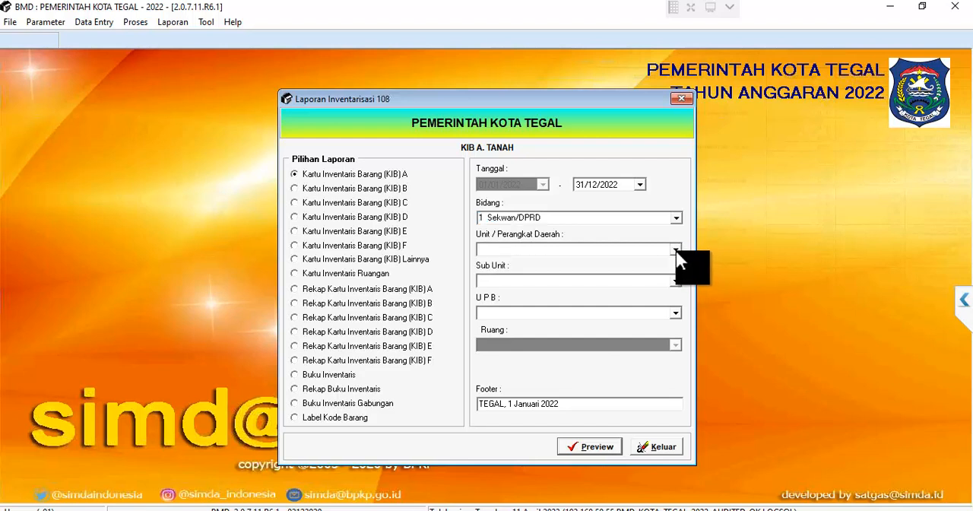
pyautogui.click(676, 250)
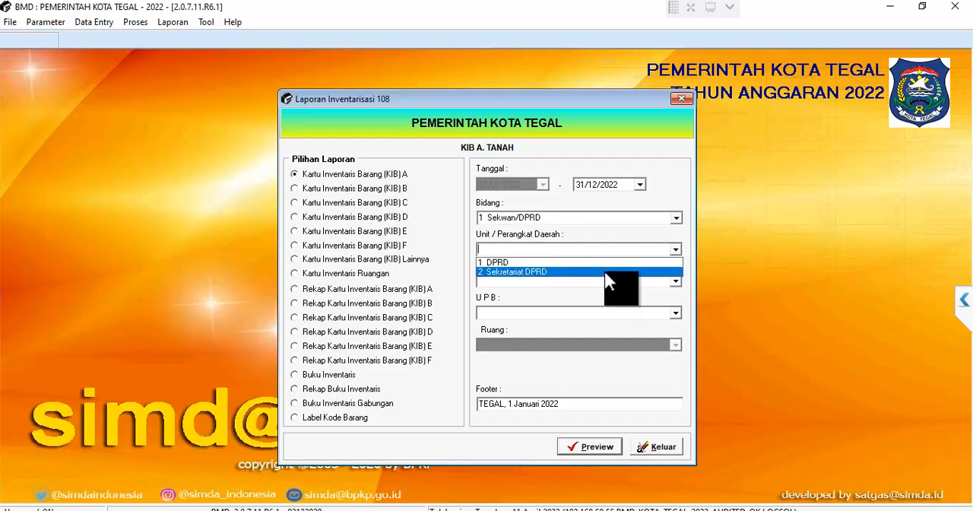
pyautogui.click(604, 272)
pyautogui.click(674, 280)
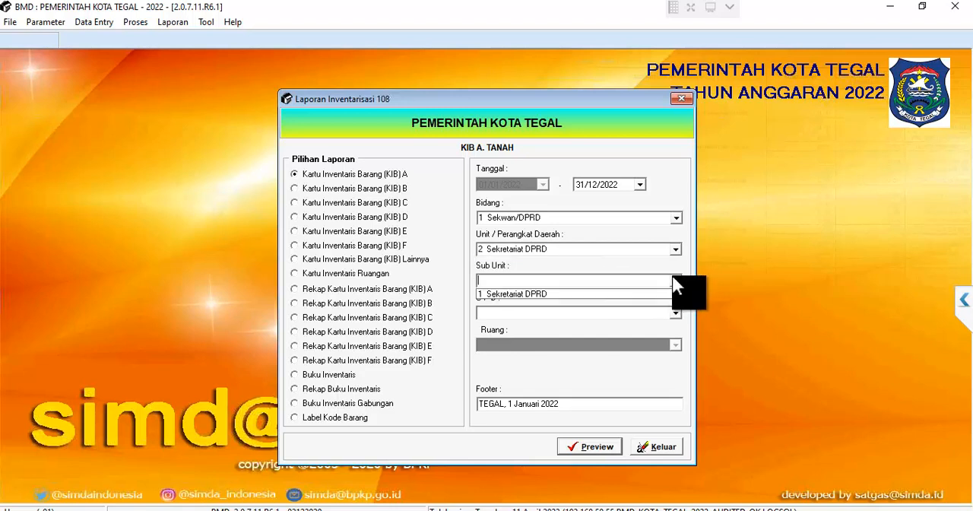
pyautogui.click(645, 293)
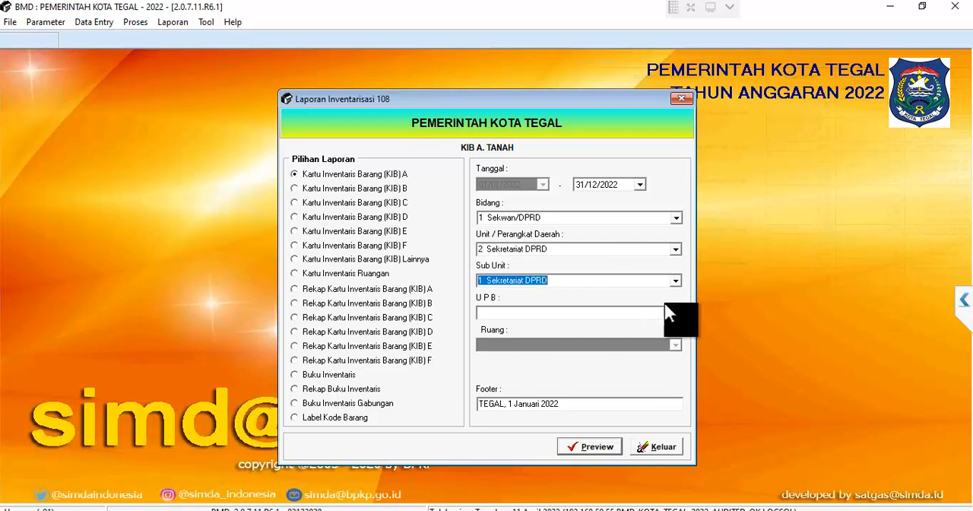
pyautogui.click(675, 313)
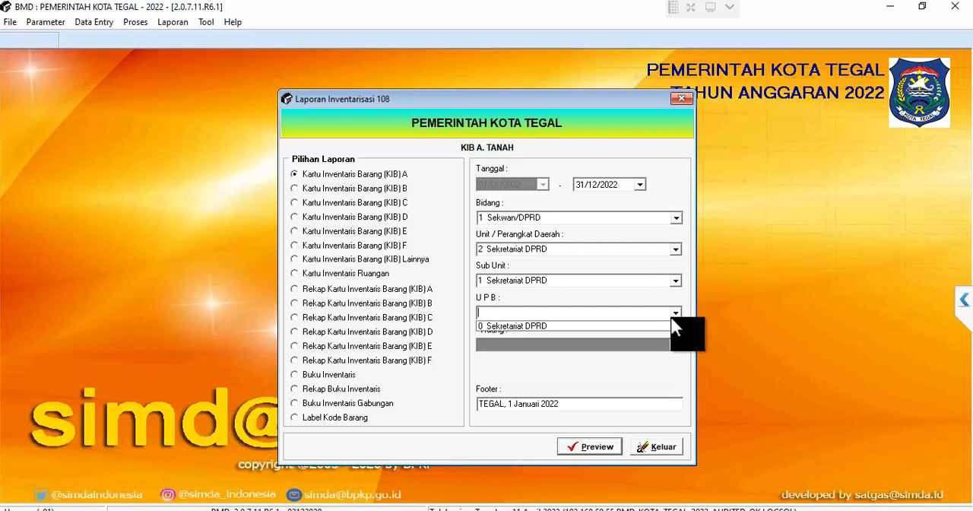
pyautogui.click(643, 326)
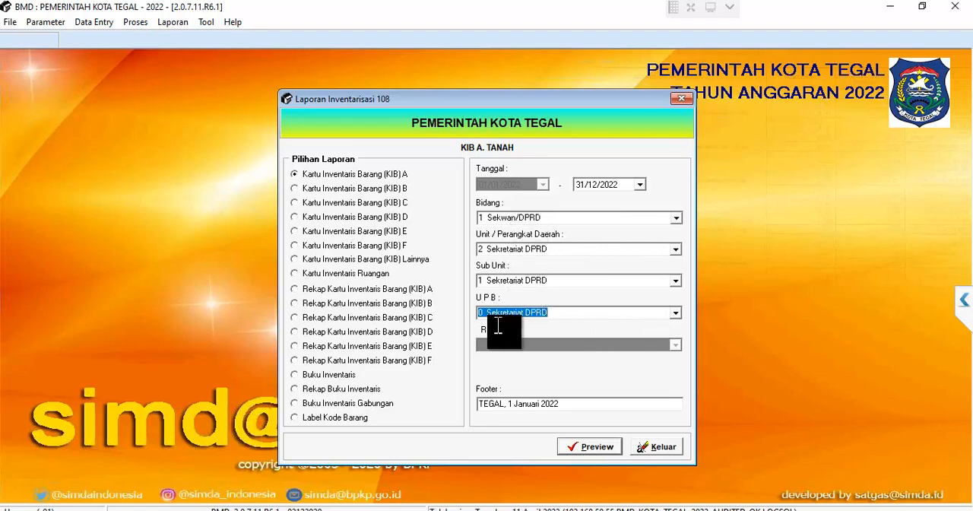
pyautogui.hotkey('alt', 'Tab')
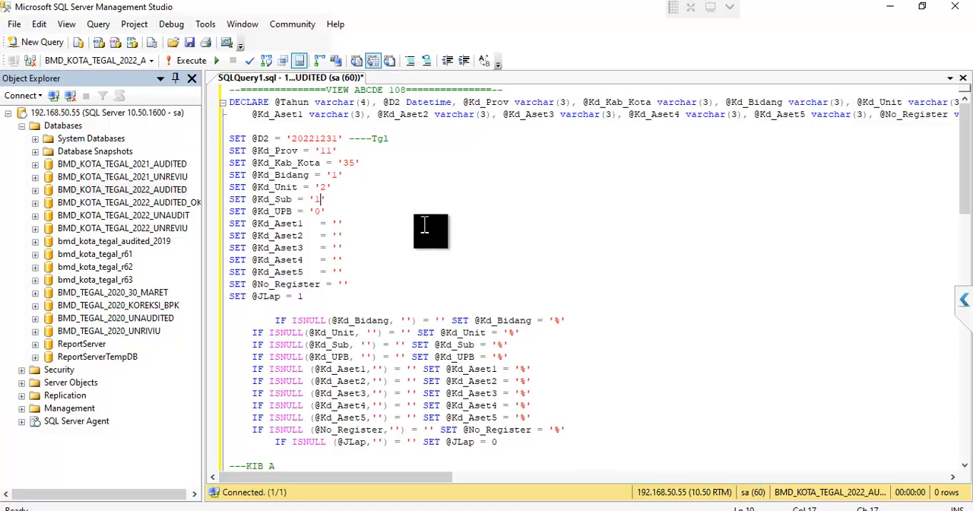
pyautogui.scroll(-3, 428, 226)
pyautogui.scroll(3, 429, 226)
pyautogui.click(192, 61)
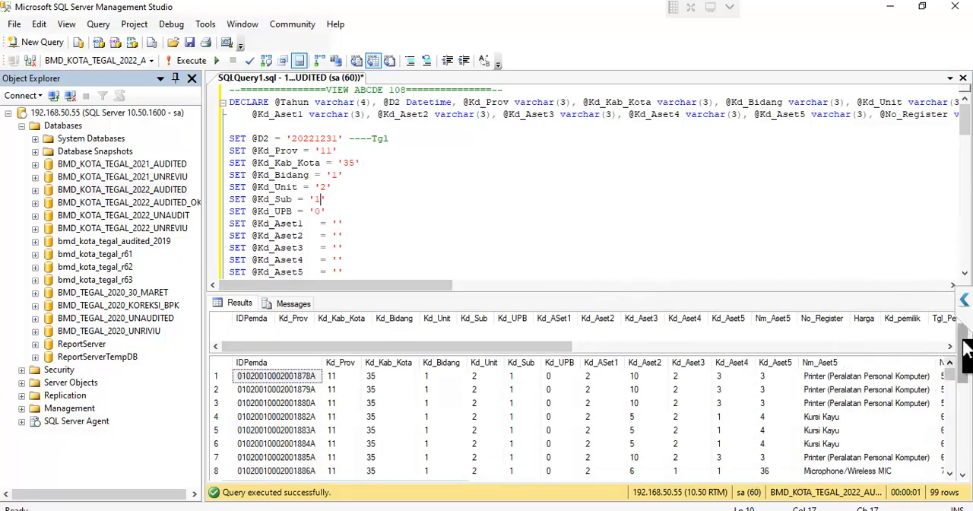
pyautogui.moveTo(965, 348)
pyautogui.mouseDown()
pyautogui.moveTo(967, 397)
pyautogui.moveTo(964, 363)
pyautogui.mouseUp()
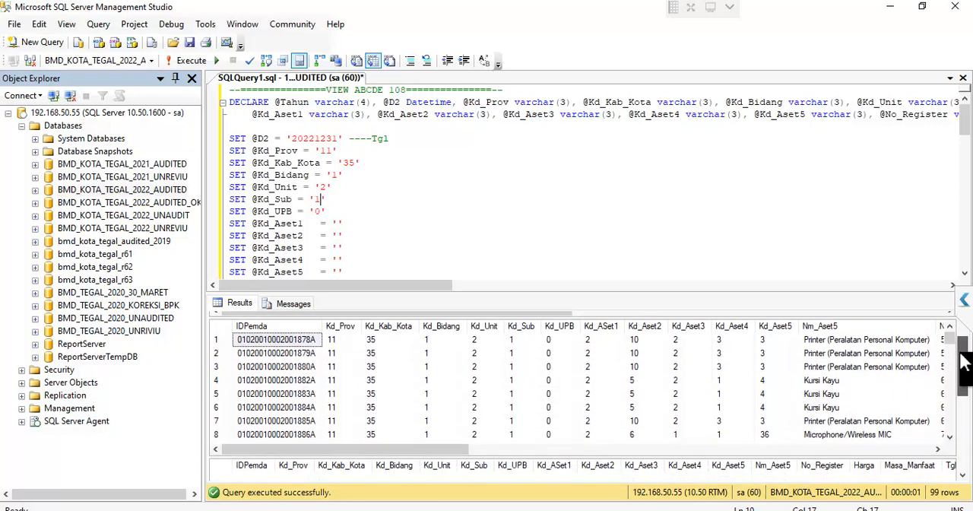
pyautogui.click(731, 381)
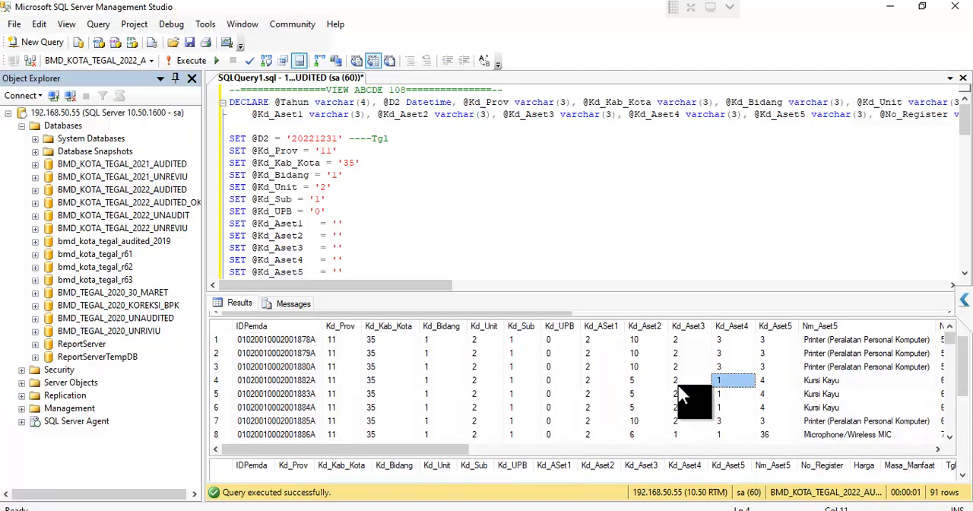
# - Copy all rows of the query's second result grid and paste them at A1 of the QUERY sheet in the Excel workbook R01
pyautogui.hotkey('ctrl', 'a')
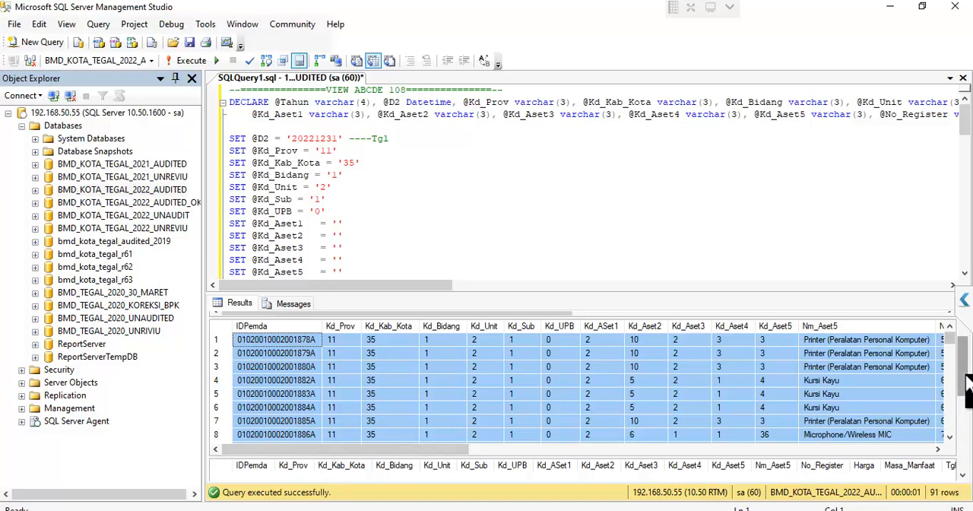
pyautogui.moveTo(966, 353); pyautogui.dragTo(967, 338)
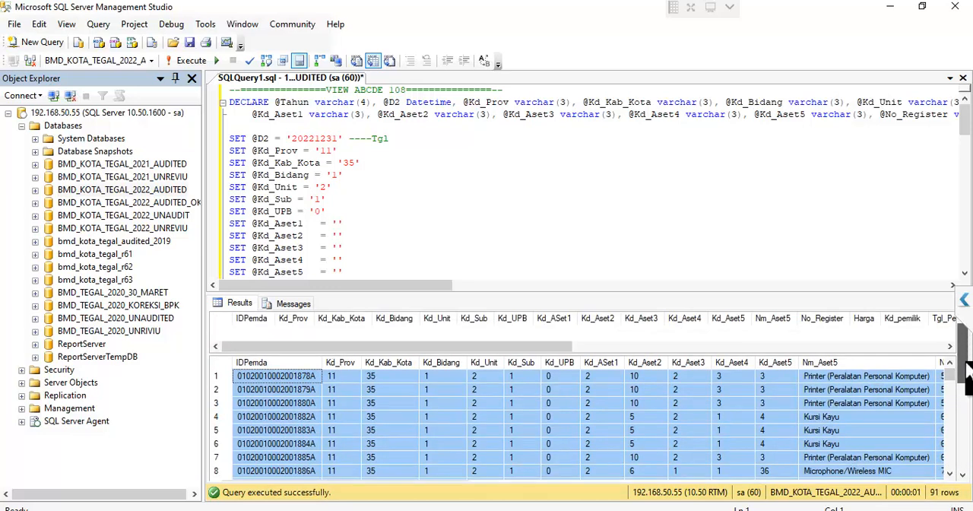
pyautogui.moveTo(966, 370); pyautogui.dragTo(955, 324)
pyautogui.click(655, 416)
pyautogui.hotkey('ctrl', 'a')
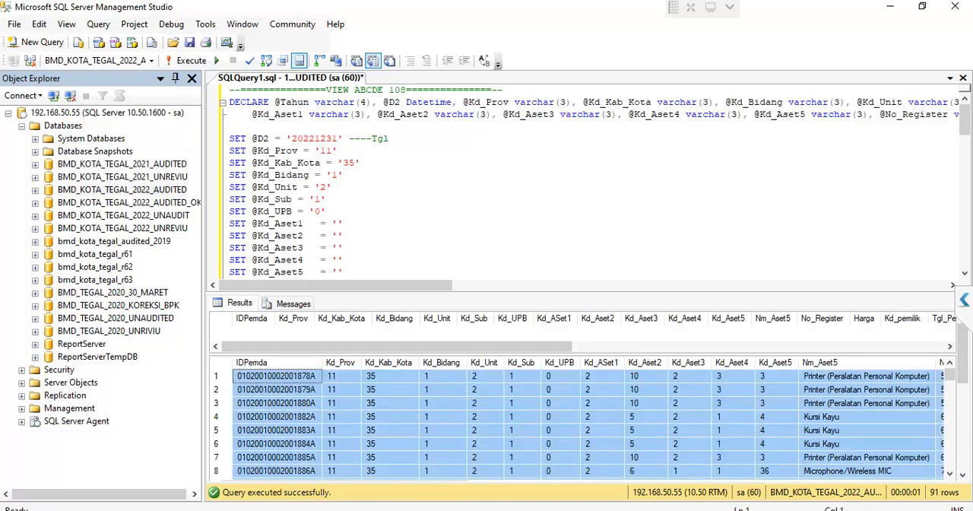
pyautogui.hotkey('alt', 'Tab')
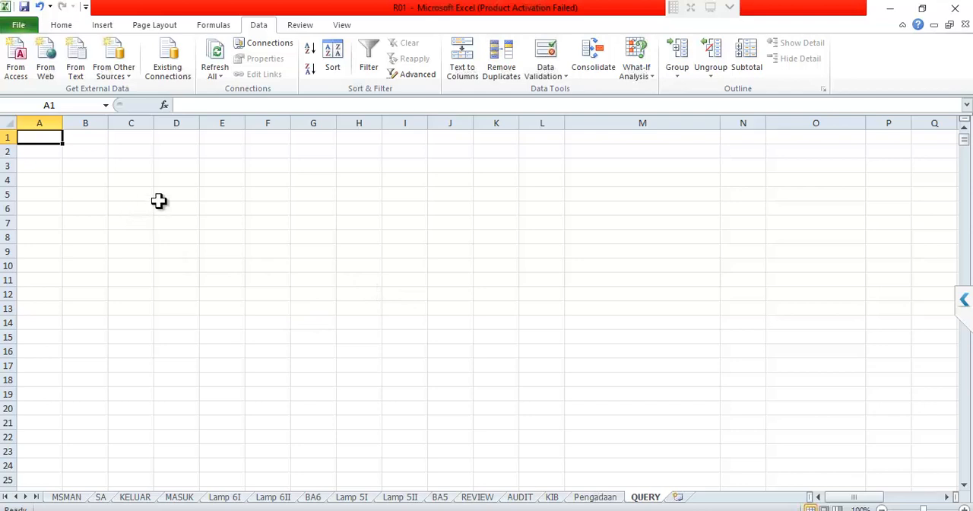
pyautogui.hotkey('ctrl', 'v')
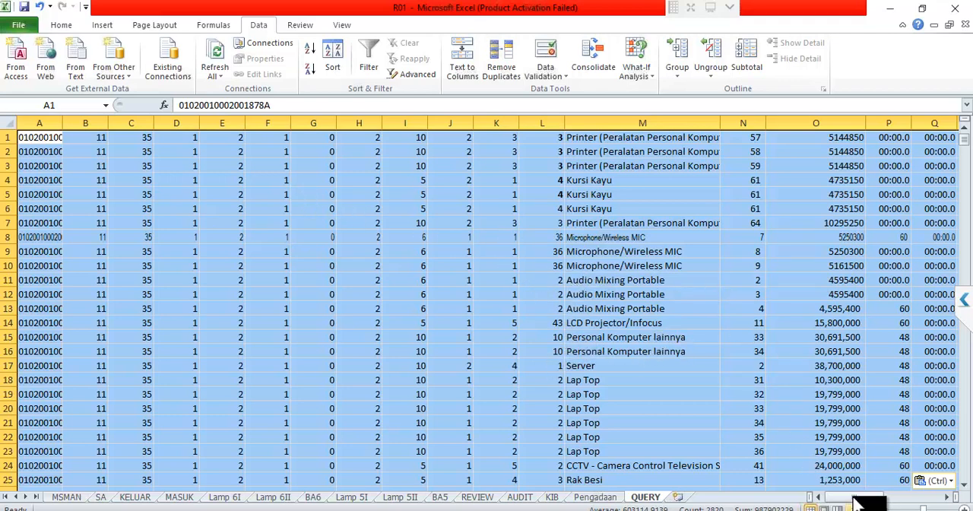
pyautogui.moveTo(874, 500); pyautogui.dragTo(855, 494)
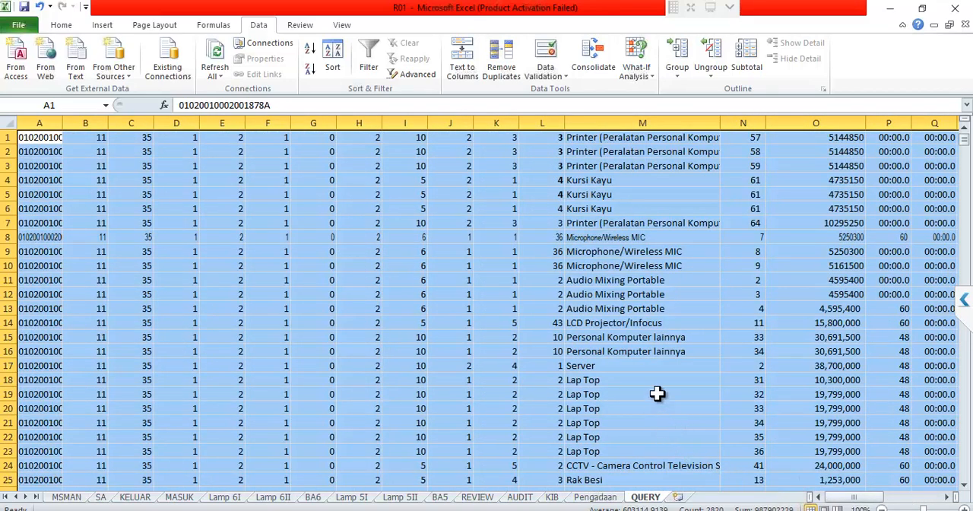
pyautogui.click(608, 395)
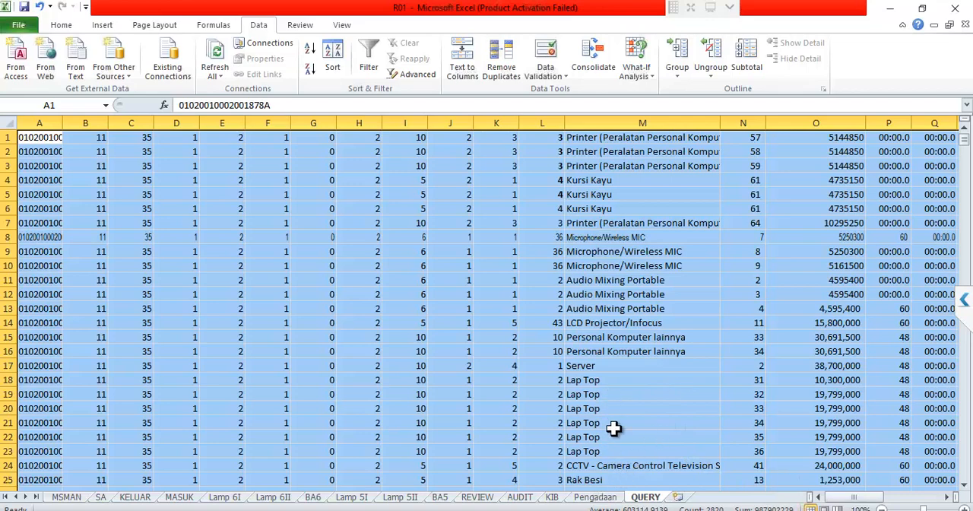
# - On the Pengadaan sheet, change the first Tahun Pengadaan formula in L14 to =YEAR(QUERY!Q1)
pyautogui.click(606, 498)
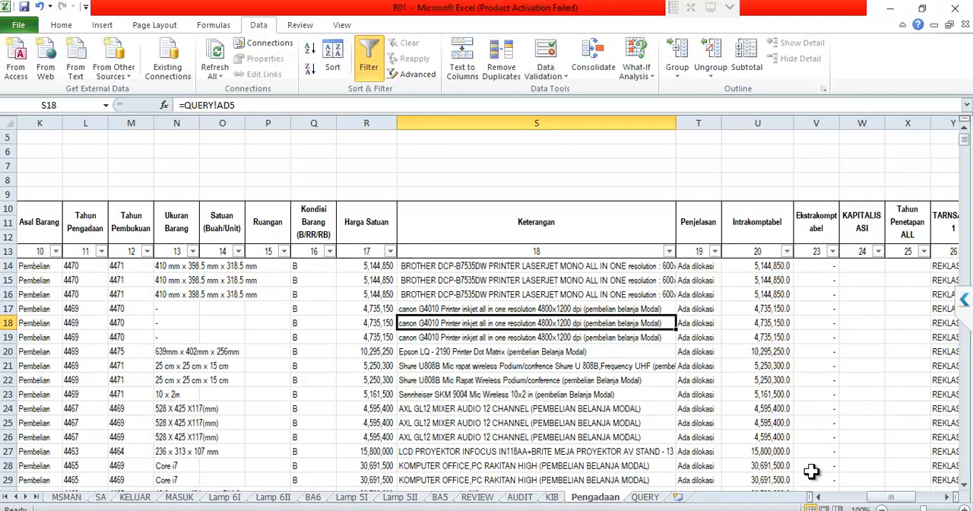
pyautogui.moveTo(869, 500)
pyautogui.mouseDown()
pyautogui.moveTo(829, 497)
pyautogui.moveTo(862, 503)
pyautogui.moveTo(855, 498)
pyautogui.mouseUp()
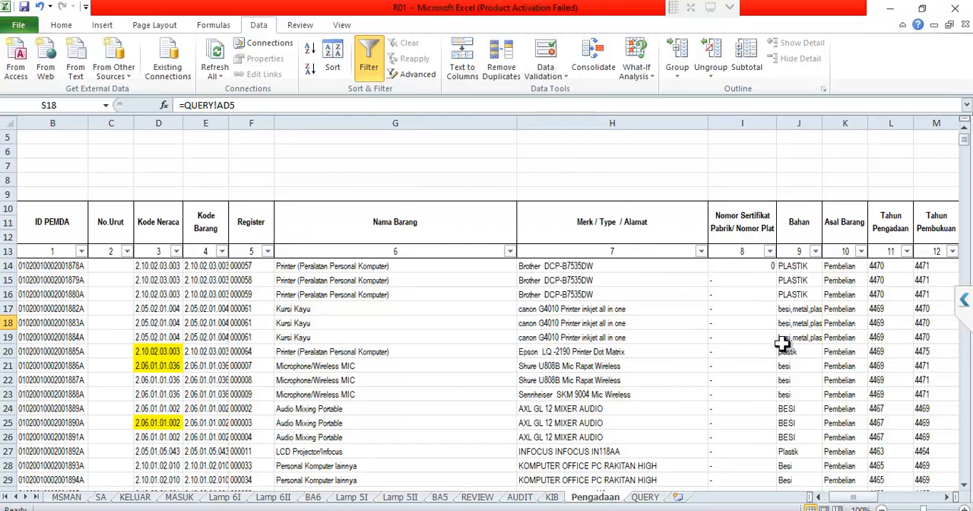
pyautogui.moveTo(850, 501); pyautogui.dragTo(884, 503)
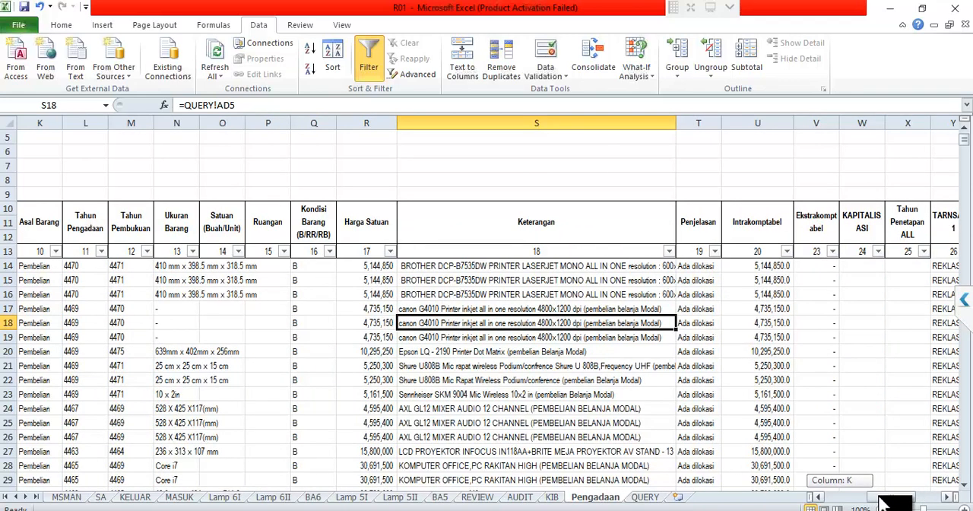
pyautogui.moveTo(884, 503); pyautogui.dragTo(688, 424)
pyautogui.click(200, 268)
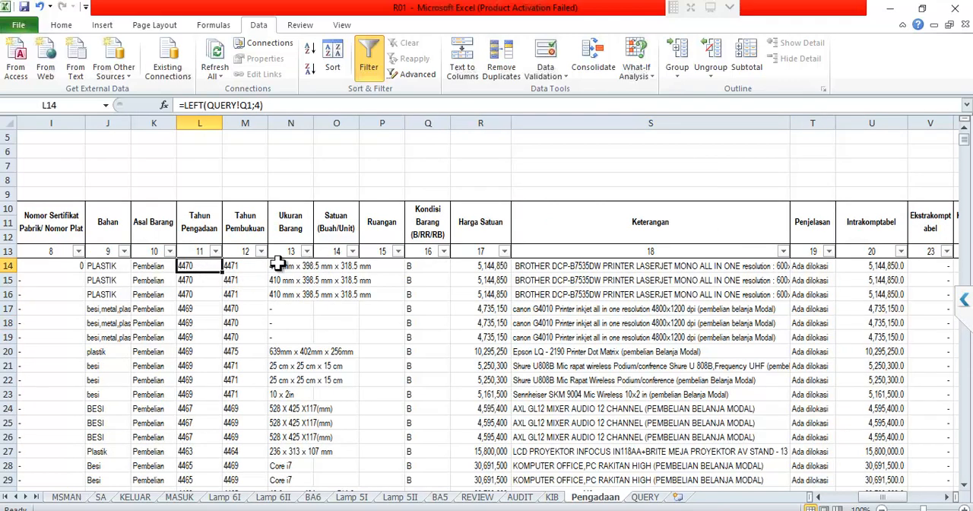
pyautogui.click(196, 106)
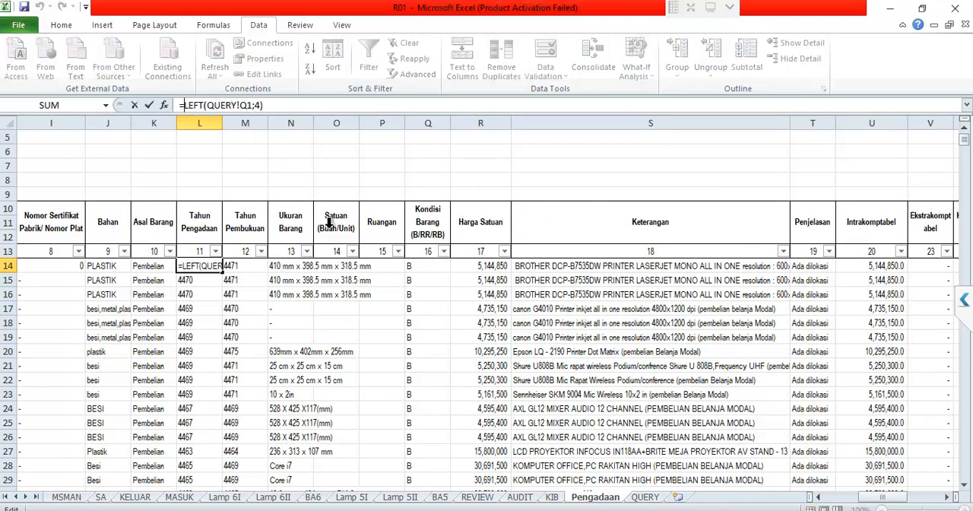
pyautogui.hotkey('shift', 'Right')
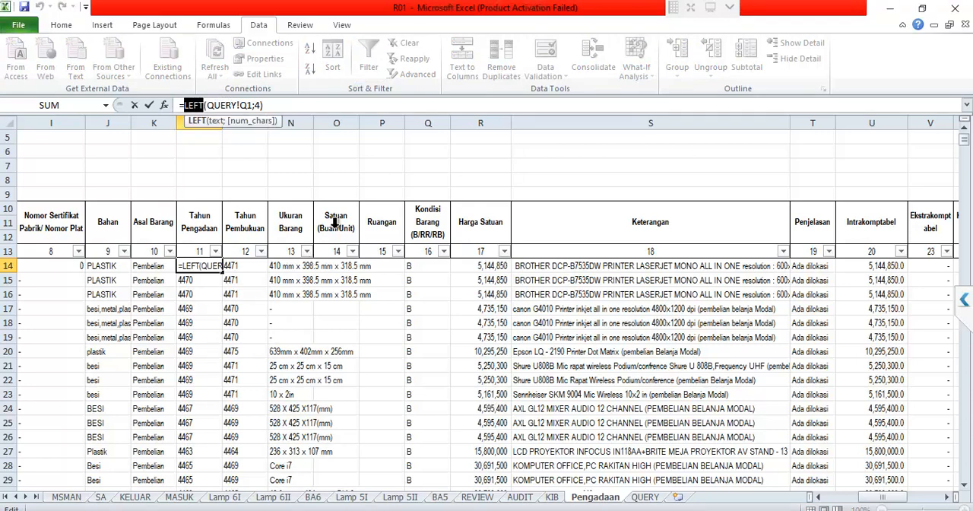
pyautogui.write('YEAR')
pyautogui.press('Right')
pyautogui.press('Right')
pyautogui.press('Right')
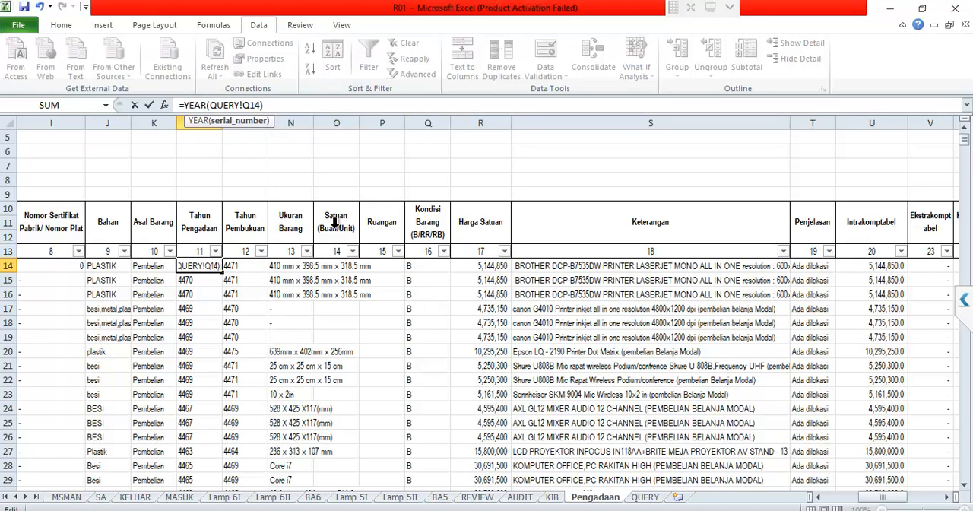
pyautogui.press('Return')
pyautogui.press('Up')
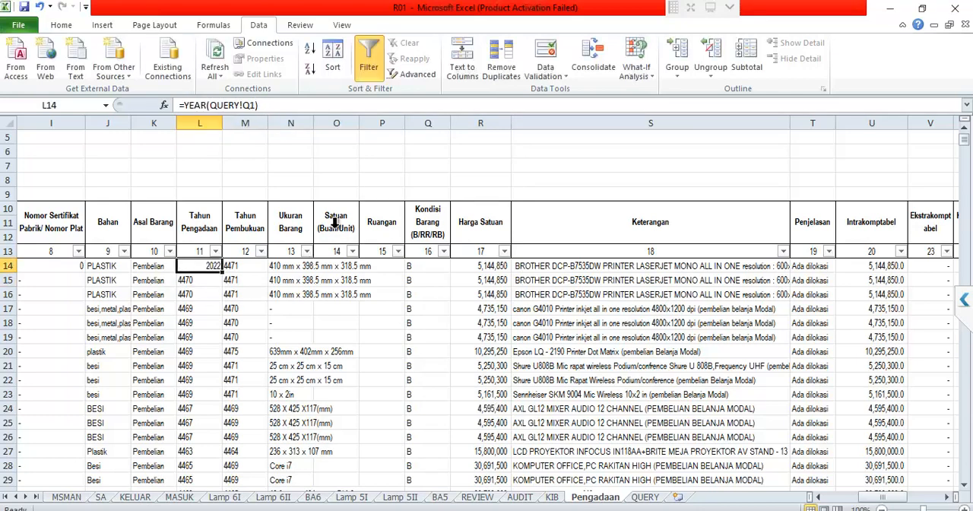
# - Copy the YEAR formula from L14 to Tahun Pembukuan in M14, and fill both columns down from row 15 to the last row
pyautogui.hotkey('ctrl', 'c')
pyautogui.press('Right')
pyautogui.hotkey('ctrl', 'v')
pyautogui.press('Left')
pyautogui.hotkey('shift', 'Right')
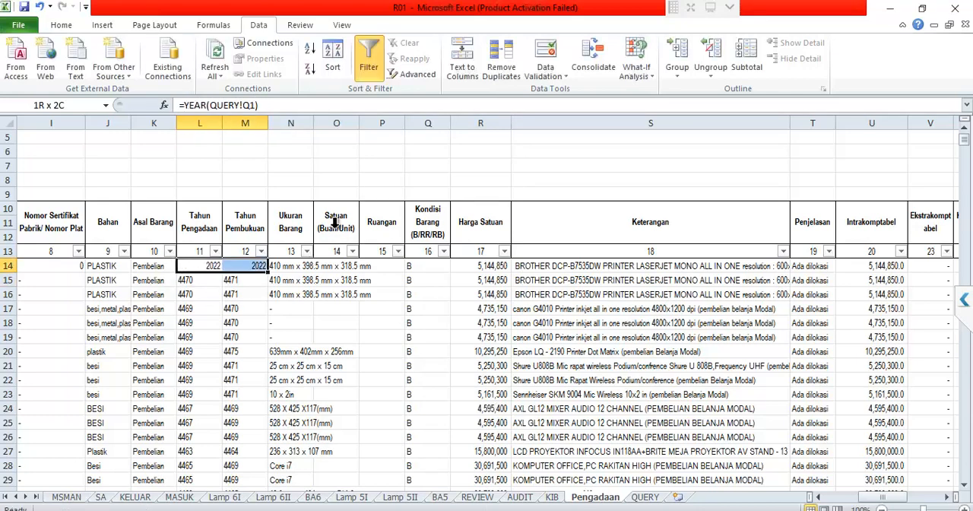
pyautogui.hotkey('ctrl', 'c')
pyautogui.press('Down')
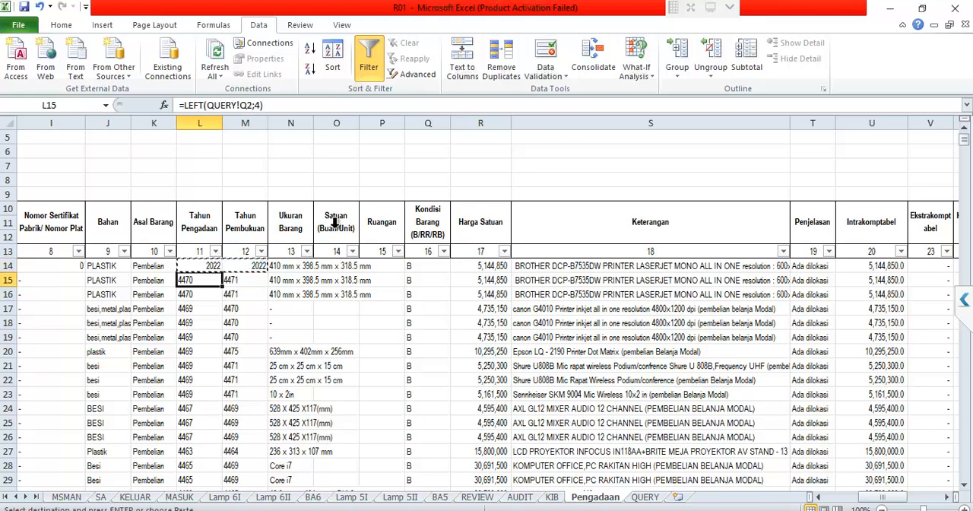
pyautogui.hotkey('ctrl', 'shift', 'Down')
pyautogui.hotkey('shift', 'Right')
pyautogui.press('Return')
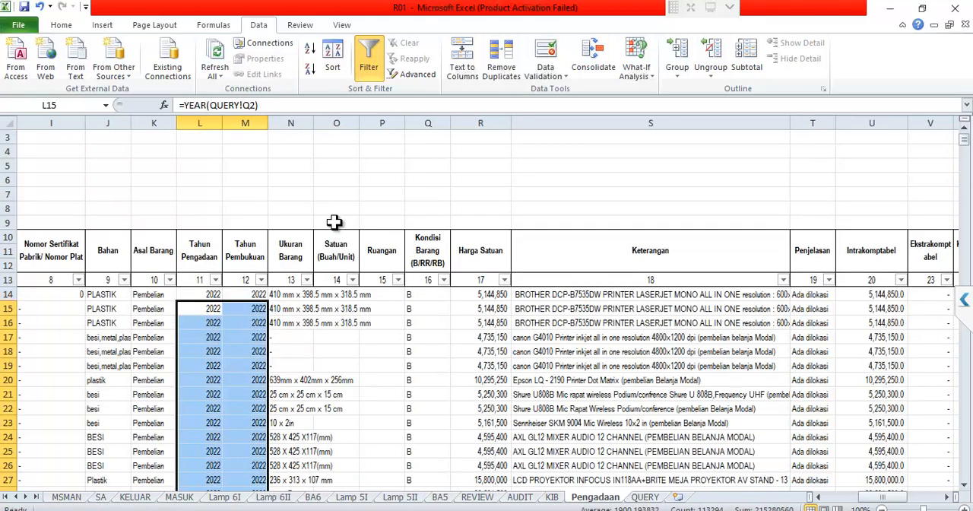
# - Filter the Tahun Pembukuan column to exclude 1900 and keep only 2022
pyautogui.click(261, 280)
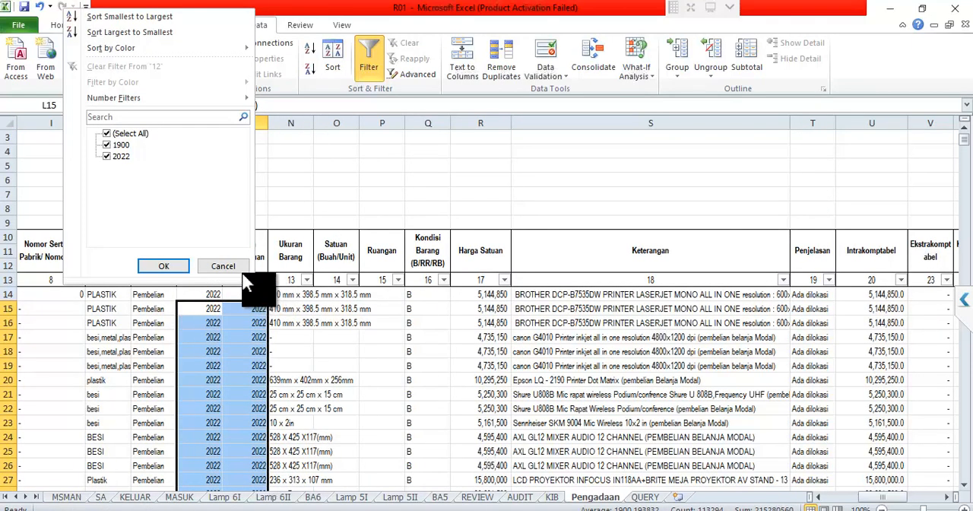
pyautogui.click(123, 143)
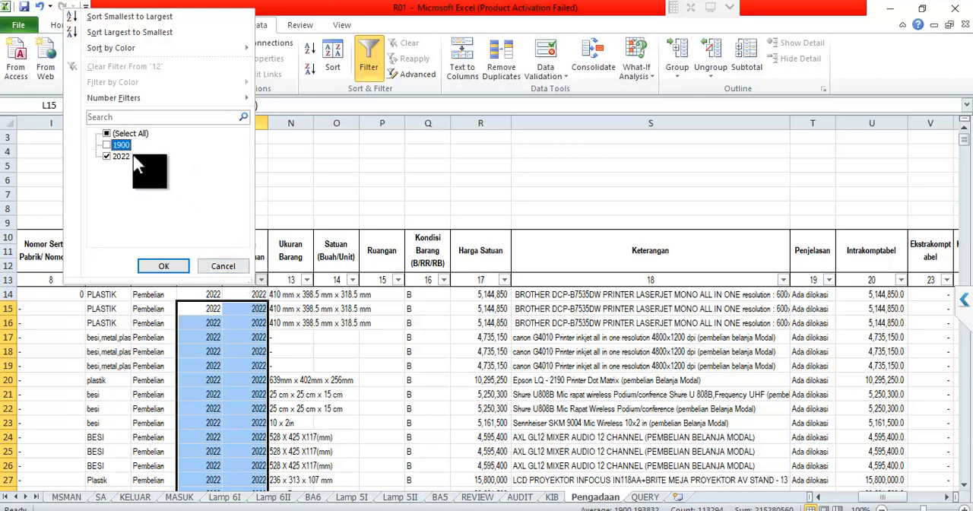
pyautogui.click(173, 265)
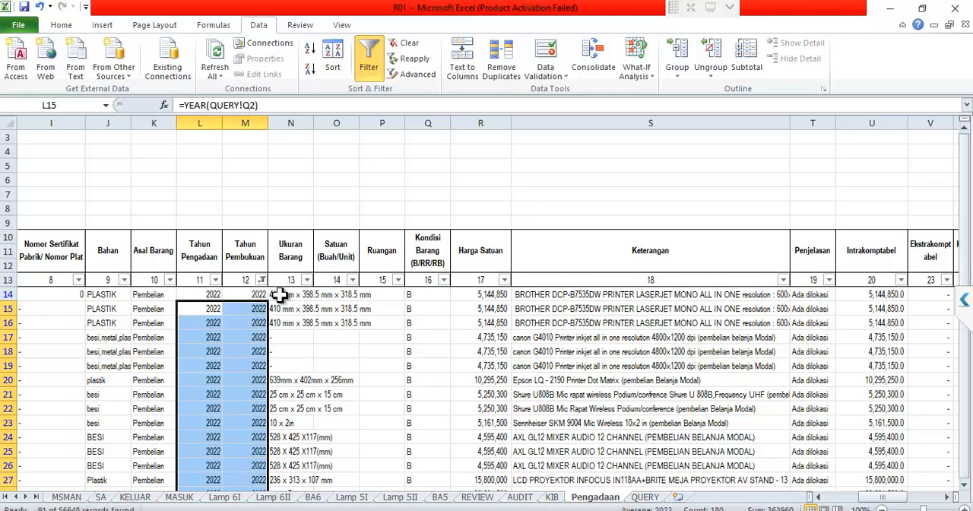
# - Copy the filtered Pengadaan rows 14 to 104 from the ID PEMDA column through the Ekstrakomptabel column
pyautogui.click(280, 296)
pyautogui.press('Home')
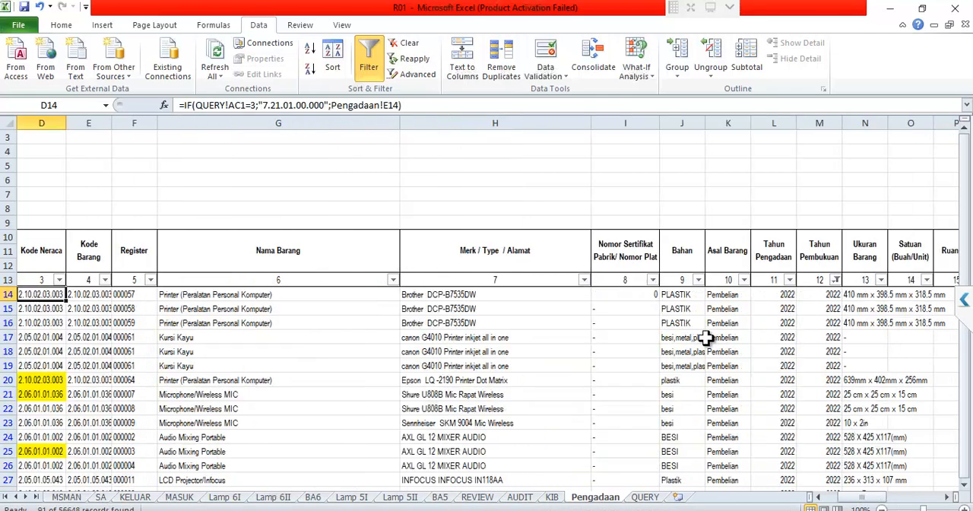
pyautogui.press('Right')
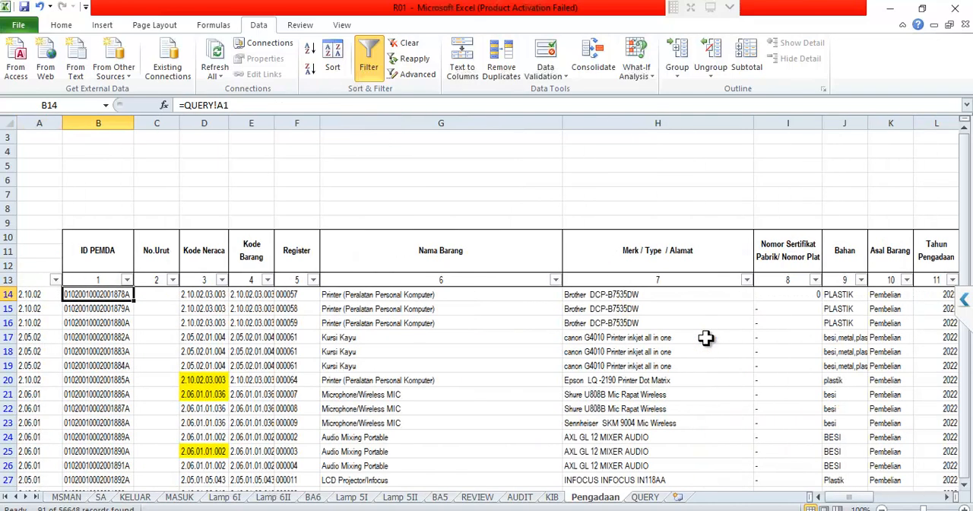
pyautogui.hotkey('ctrl', 'shift', 'Down')
pyautogui.hotkey('shift', 'Right')
pyautogui.hotkey('shift', 'Right')
pyautogui.hotkey('shift', 'Right')
pyautogui.hotkey('shift', 'Right')
pyautogui.hotkey('shift', 'Right')
pyautogui.hotkey('shift', 'Right')
pyautogui.hotkey('shift', 'Right')
pyautogui.hotkey('shift', 'Right')
pyautogui.hotkey('shift', 'Right')
pyautogui.hotkey('shift', 'Right')
pyautogui.hotkey('shift', 'Right')
pyautogui.hotkey('shift', 'Right')
pyautogui.hotkey('shift', 'Right')
pyautogui.hotkey('shift', 'Right')
pyautogui.hotkey('shift', 'Right')
pyautogui.hotkey('shift', 'Right')
pyautogui.hotkey('shift', 'Right')
pyautogui.hotkey('shift', 'Right')
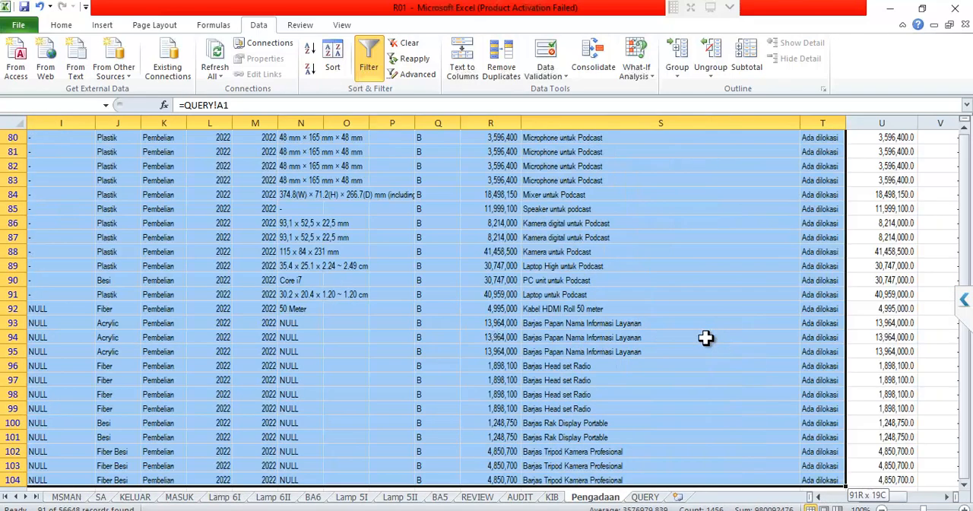
pyautogui.hotkey('shift', 'Right')
pyautogui.hotkey('shift', 'Right')
pyautogui.hotkey('shift', 'Right')
pyautogui.hotkey('shift', 'Right')
pyautogui.hotkey('shift', 'Right')
pyautogui.hotkey('shift', 'Right')
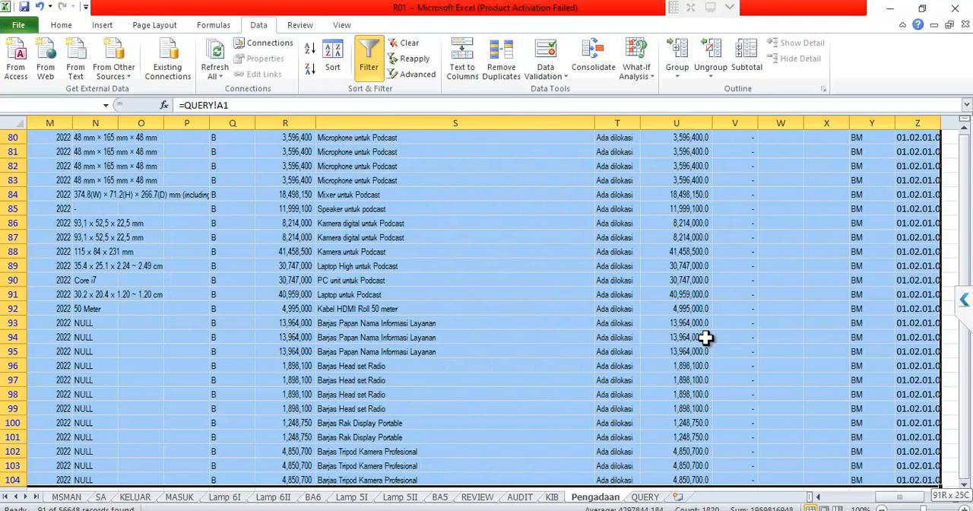
pyautogui.hotkey('shift', 'Left')
pyautogui.hotkey('shift', 'Left')
pyautogui.hotkey('shift', 'Left')
pyautogui.hotkey('shift', 'Left')
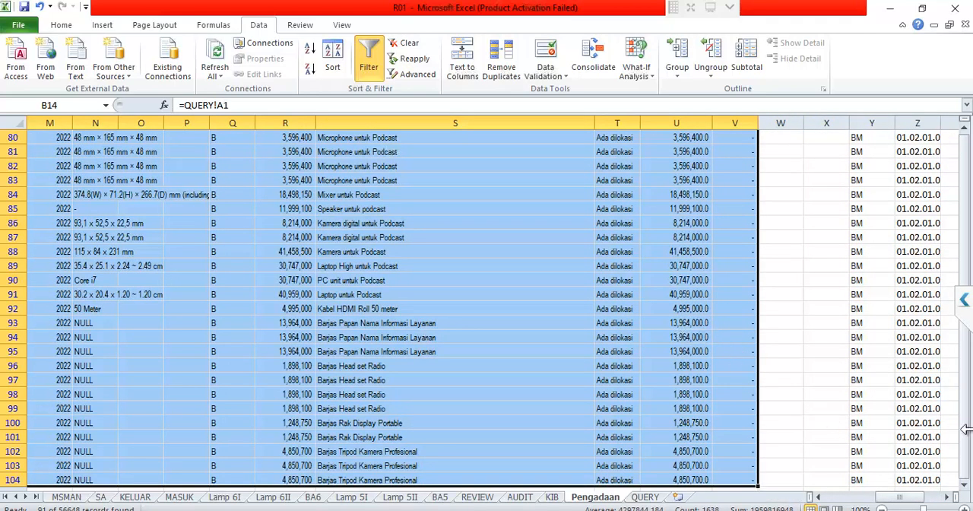
pyautogui.moveTo(968, 437); pyautogui.dragTo(967, 384)
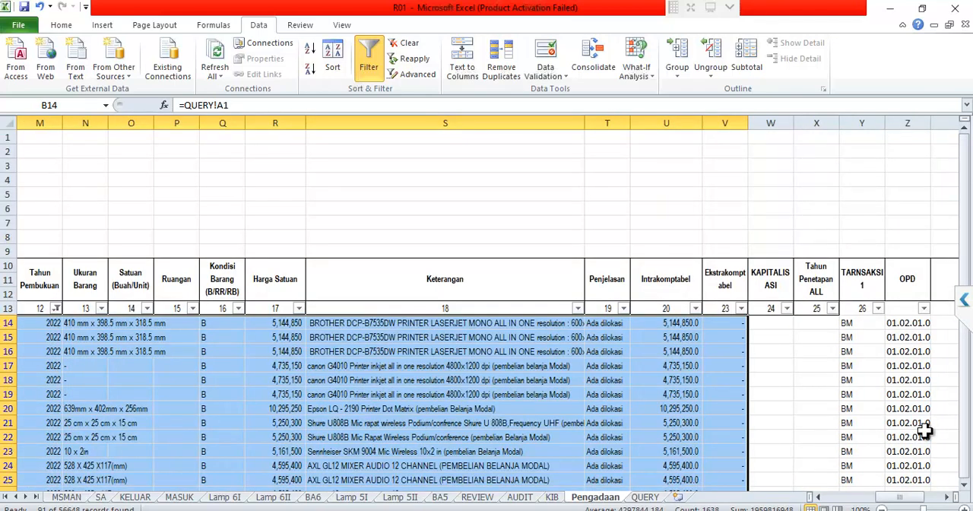
pyautogui.hotkey('ctrl', 'c')
pyautogui.keyDown('ctrl'); pyautogui.click(924, 427); pyautogui.keyUp('ctrl')
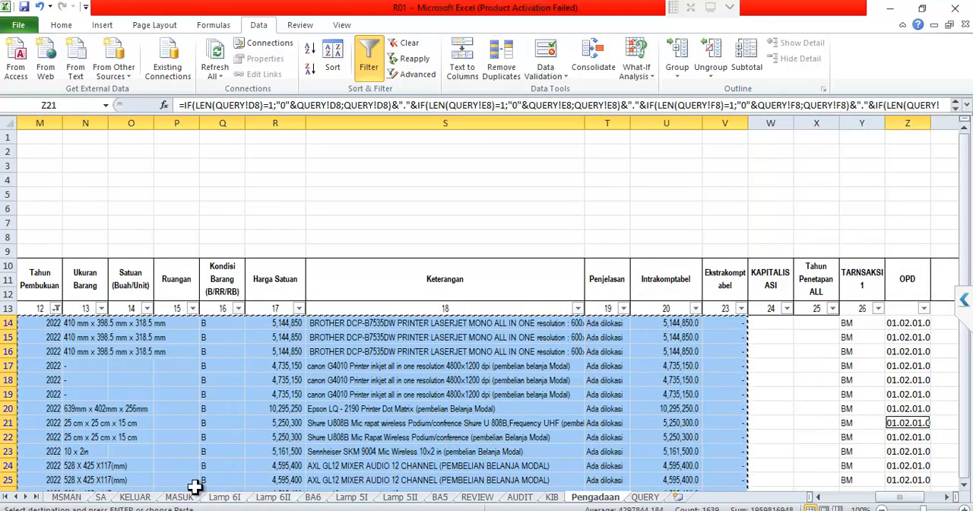
# - Paste the copied rows as values only on the MASUK sheet, starting at B14
pyautogui.click(180, 496)
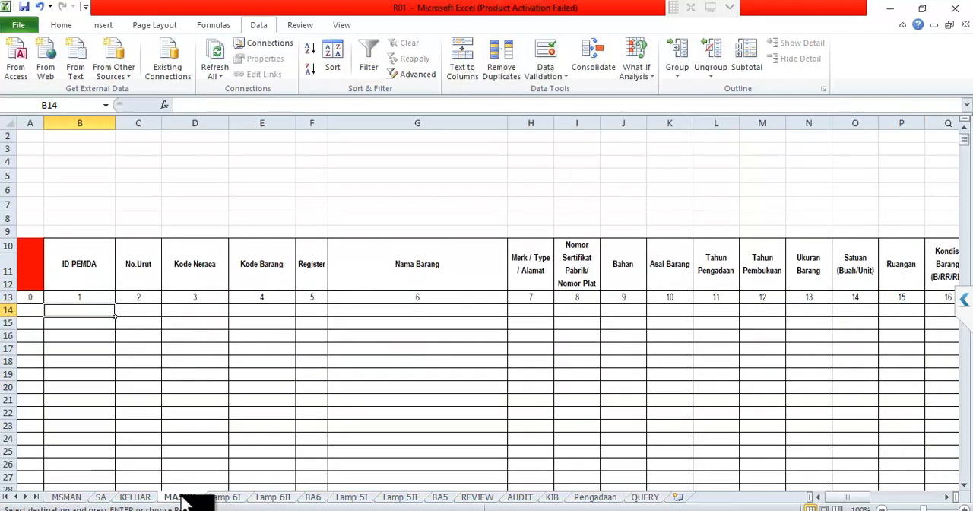
pyautogui.rightClick(114, 309)
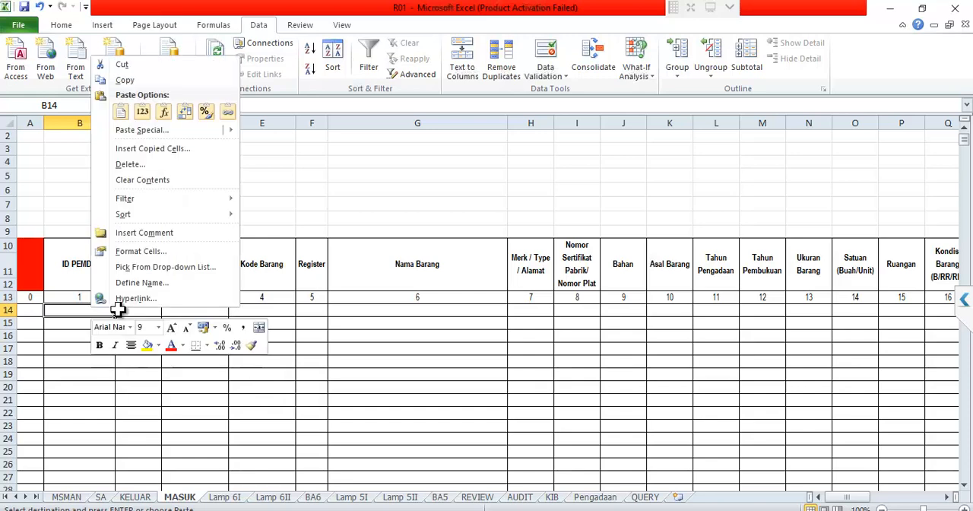
pyautogui.click(143, 112)
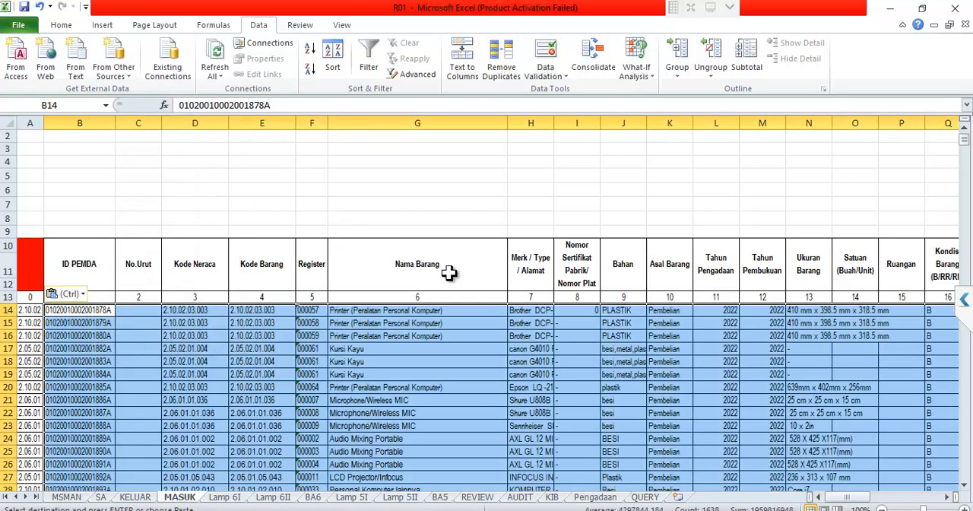
# - Look across the pasted MASUK columns as far as the transaction columns, and select the first TRANSAKSI1 cell, Y14
pyautogui.click(762, 349)
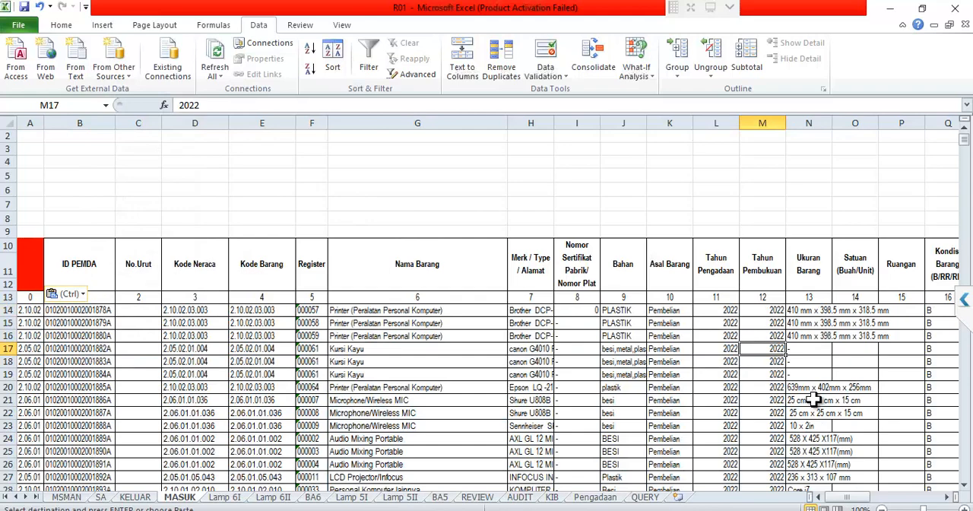
pyautogui.press('Right')
pyautogui.press('Right')
pyautogui.press('Right')
pyautogui.press('Right')
pyautogui.press('Right')
pyautogui.press('Right')
pyautogui.press('Right')
pyautogui.press('Right')
pyautogui.press('Right')
pyautogui.press('Right')
pyautogui.press('Right')
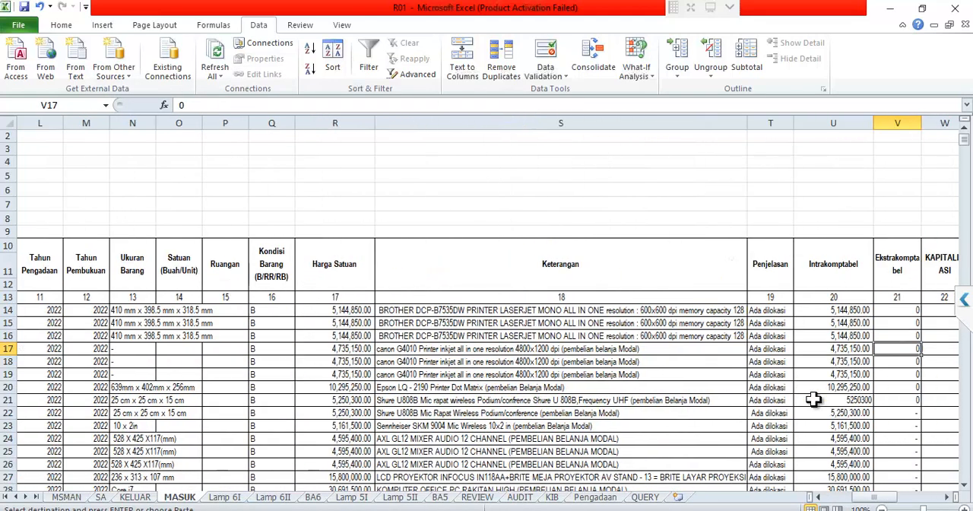
pyautogui.press('Right')
pyautogui.press('Right')
pyautogui.press('Right')
pyautogui.press('Left')
pyautogui.press('Left')
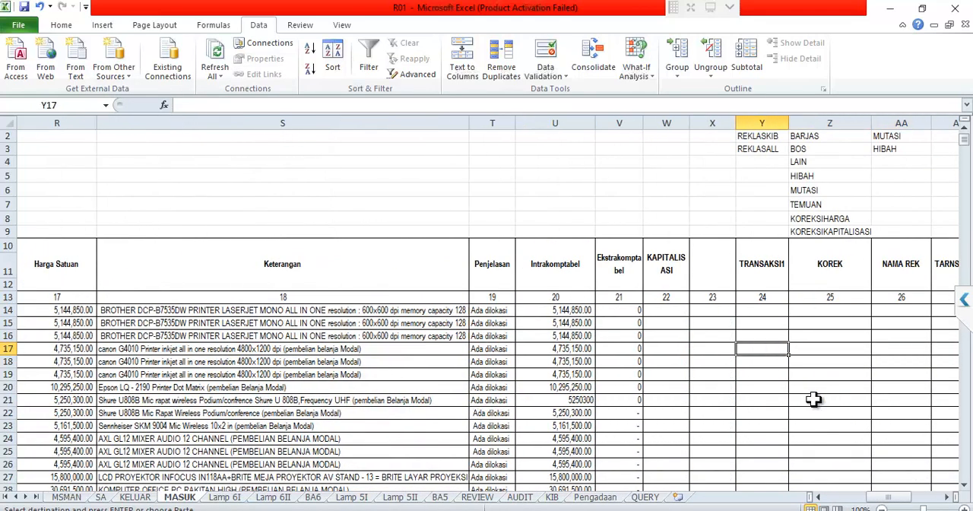
pyautogui.press('Up')
pyautogui.press('Up')
pyautogui.press('Up')
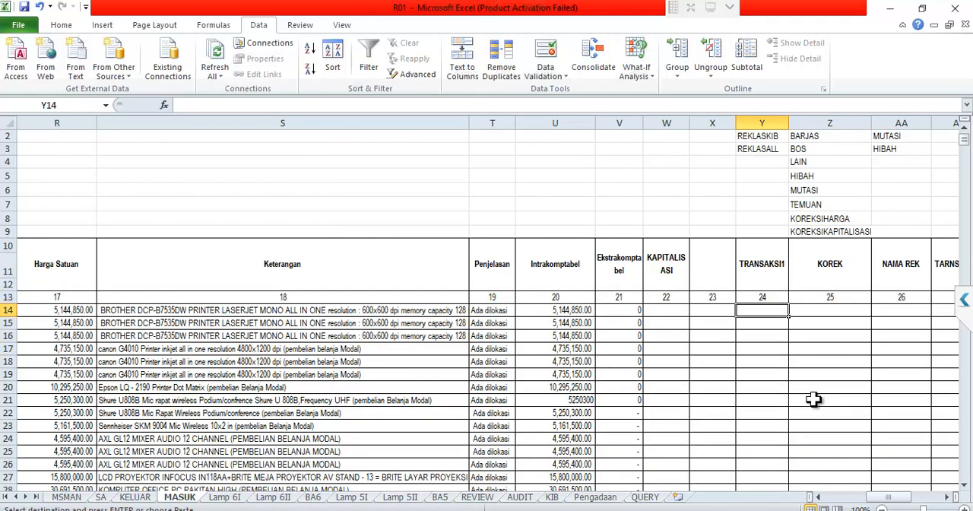
# - Enter BM in the first TRANSAKSI1 cell, Y14, and copy that cell
pyautogui.press('Down')
pyautogui.press('Up')
pyautogui.write('B')
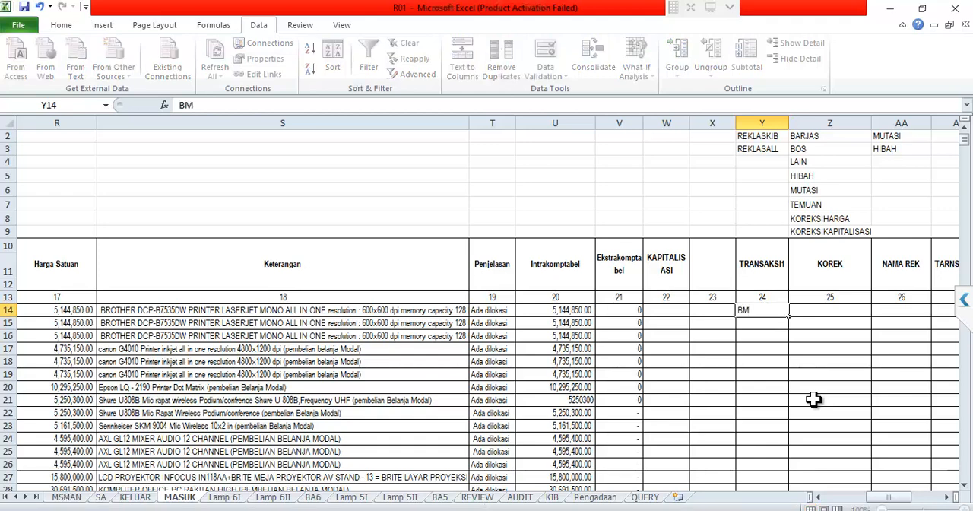
pyautogui.hotkey('ctrl', 'Return')
pyautogui.hotkey('ctrl', 'c')
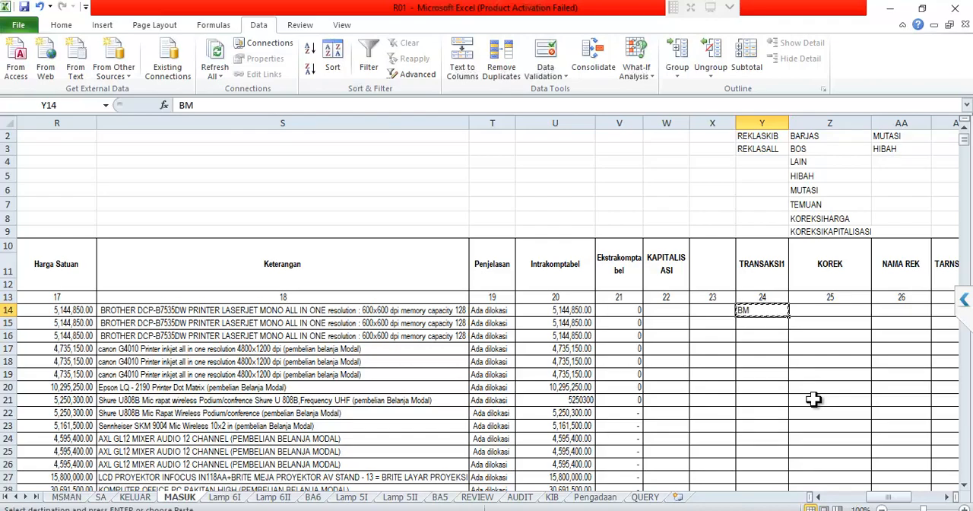
# - Paste the copied BM down the TRANSAKSI1 column from Y15 through Y104
pyautogui.press('Down')
pyautogui.hotkey('shift', 'Down')
pyautogui.hotkey('shift', 'Down')
pyautogui.hotkey('shift', 'Down')
pyautogui.hotkey('shift', 'Down')
pyautogui.hotkey('shift', 'Down')
pyautogui.hotkey('shift', 'Down')
pyautogui.hotkey('shift', 'Down')
pyautogui.hotkey('shift', 'Down')
pyautogui.hotkey('shift', 'Down')
pyautogui.hotkey('shift', 'Down')
pyautogui.hotkey('shift', 'Down')
pyautogui.hotkey('shift', 'Down')
pyautogui.hotkey('shift', 'Down')
pyautogui.hotkey('shift', 'Down')
pyautogui.hotkey('shift', 'Down')
pyautogui.hotkey('shift', 'Down')
pyautogui.hotkey('shift', 'Down')
pyautogui.hotkey('shift', 'Down')
pyautogui.hotkey('shift', 'Down')
pyautogui.hotkey('shift', 'Down')
pyautogui.hotkey('shift', 'Down')
pyautogui.hotkey('shift', 'Down')
pyautogui.hotkey('shift', 'Down')
pyautogui.hotkey('shift', 'Down')
pyautogui.hotkey('shift', 'Down')
pyautogui.hotkey('shift', 'Down')
pyautogui.hotkey('shift', 'Down')
pyautogui.hotkey('shift', 'Down')
pyautogui.hotkey('shift', 'Down')
pyautogui.hotkey('shift', 'Down')
pyautogui.hotkey('shift', 'Down')
pyautogui.hotkey('shift', 'Down')
pyautogui.hotkey('shift', 'Down')
pyautogui.hotkey('shift', 'Down')
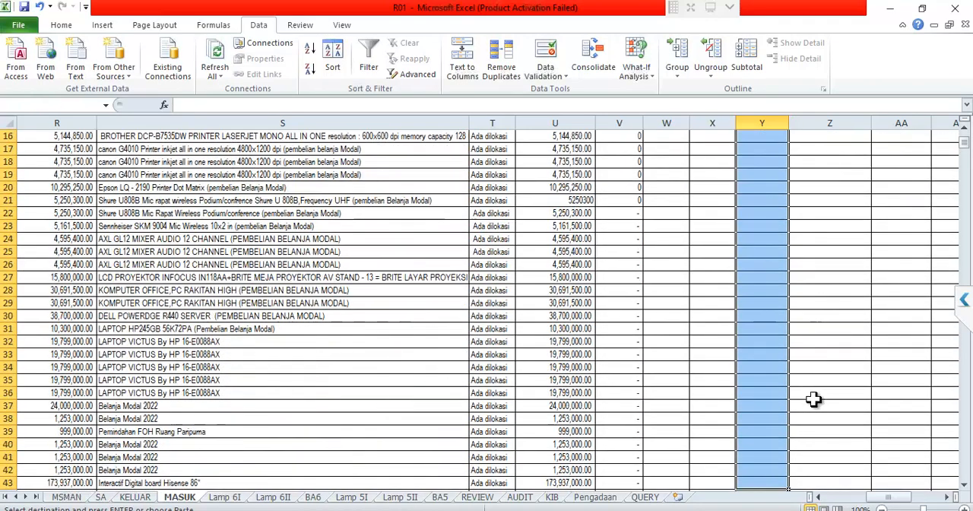
pyautogui.hotkey('shift', 'Down')
pyautogui.hotkey('shift', 'Down')
pyautogui.hotkey('shift', 'Down')
pyautogui.hotkey('shift', 'Down')
pyautogui.hotkey('shift', 'Down')
pyautogui.hotkey('shift', 'Down')
pyautogui.hotkey('shift', 'Down')
pyautogui.hotkey('shift', 'Down')
pyautogui.hotkey('shift', 'Down')
pyautogui.hotkey('shift', 'Down')
pyautogui.hotkey('shift', 'Down')
pyautogui.hotkey('shift', 'Down')
pyautogui.hotkey('shift', 'Down')
pyautogui.hotkey('shift', 'Down')
pyautogui.hotkey('shift', 'Down')
pyautogui.hotkey('shift', 'Down')
pyautogui.hotkey('shift', 'Down')
pyautogui.hotkey('shift', 'Down')
pyautogui.hotkey('shift', 'Down')
pyautogui.hotkey('shift', 'Down')
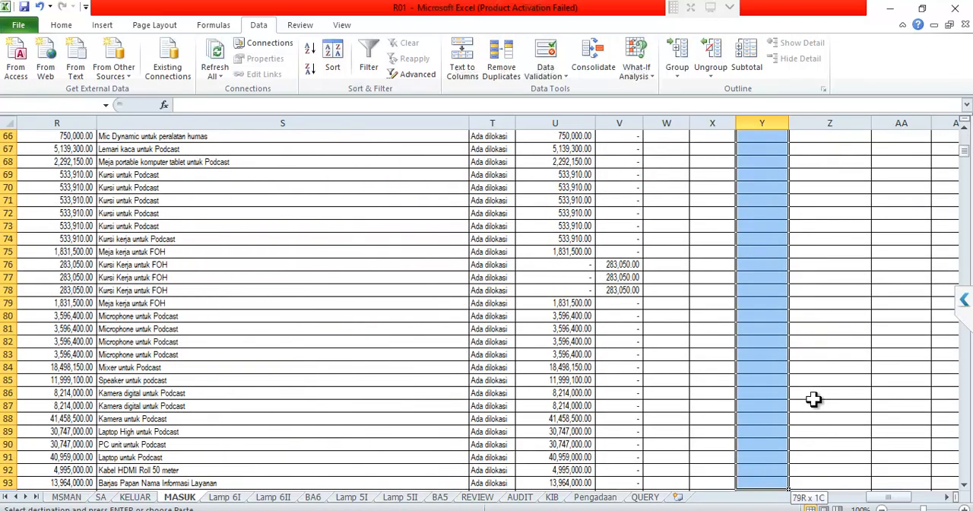
pyautogui.hotkey('shift', 'Up')
pyautogui.hotkey('shift', 'Up')
pyautogui.hotkey('shift', 'Up')
pyautogui.hotkey('shift', 'Up')
pyautogui.hotkey('shift', 'Up')
pyautogui.hotkey('shift', 'Up')
pyautogui.hotkey('shift', 'Up')
pyautogui.hotkey('shift', 'Up')
pyautogui.hotkey('shift', 'Up')
pyautogui.hotkey('shift', 'Up')
pyautogui.hotkey('shift', 'Up')
pyautogui.hotkey('shift', 'Up')
pyautogui.hotkey('shift', 'Up')
pyautogui.hotkey('shift', 'Up')
pyautogui.hotkey('shift', 'Up')
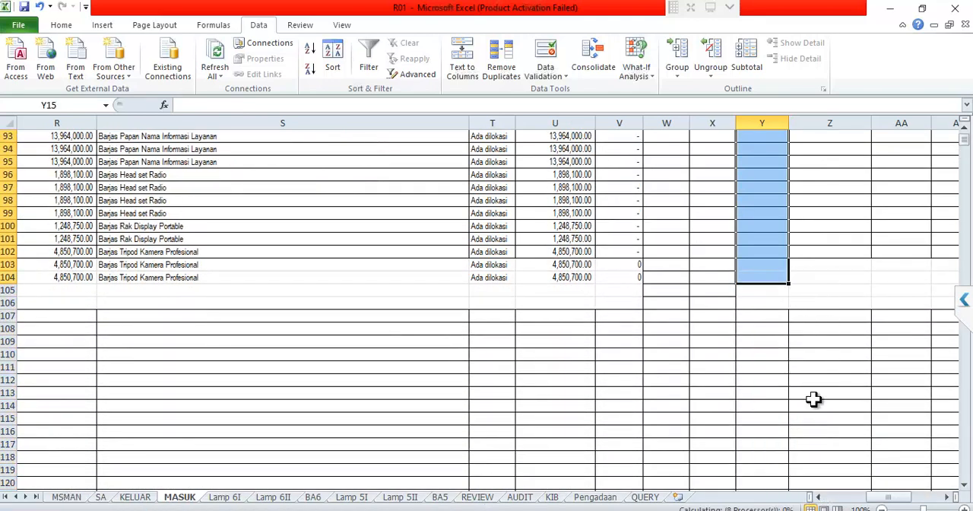
pyautogui.press('Return')
pyautogui.press('Up')
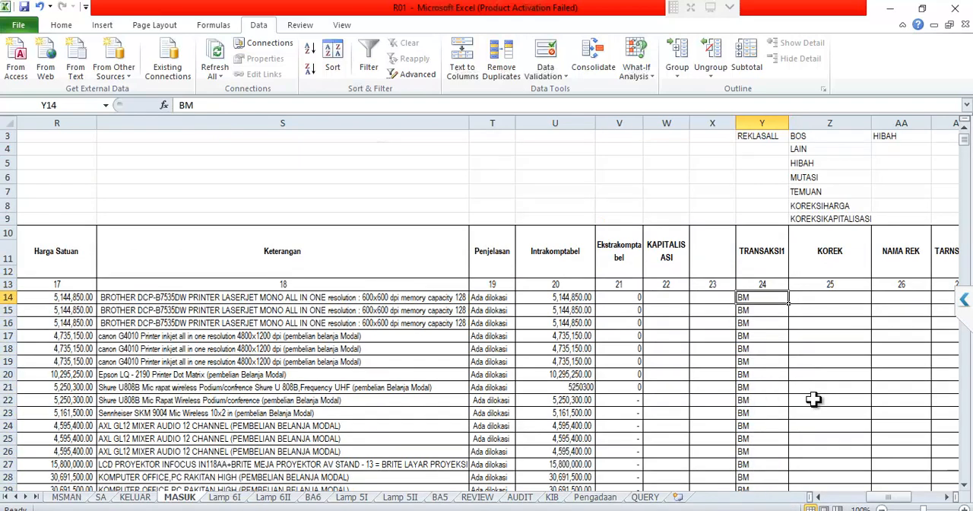
# - Look across the MASUK correction and depreciation columns, and select the first Nrc IV cell, AT14
pyautogui.press('Right')
pyautogui.press('Right')
pyautogui.press('Right')
pyautogui.press('Right')
pyautogui.press('Right')
pyautogui.press('Right')
pyautogui.press('Right')
pyautogui.press('Right')
pyautogui.press('Right')
pyautogui.press('Right')
pyautogui.press('Right')
pyautogui.press('Right')
pyautogui.press('Right')
pyautogui.press('Right')
pyautogui.press('Right')
pyautogui.press('Right')
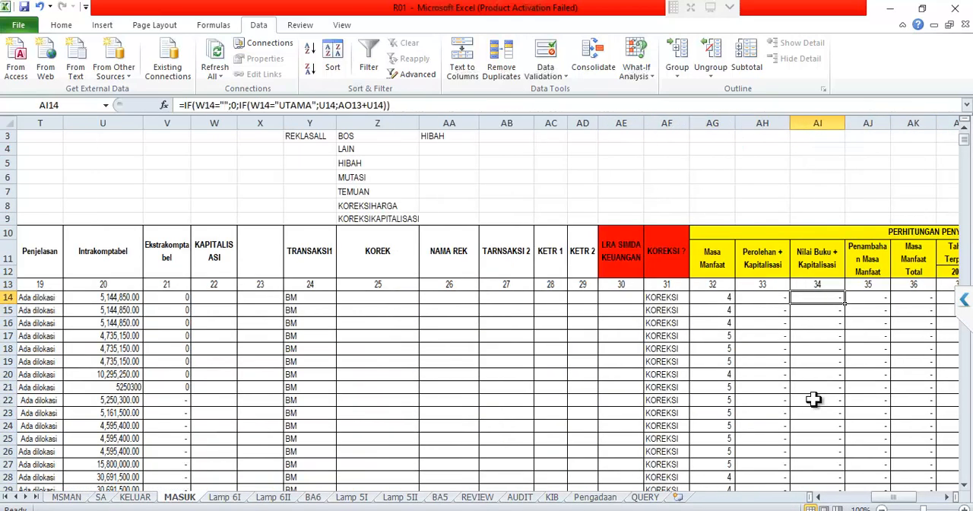
pyautogui.press('Right')
pyautogui.press('Right')
pyautogui.press('Right')
pyautogui.press('Right')
pyautogui.press('Right')
pyautogui.press('Right')
pyautogui.press('Right')
pyautogui.press('Right')
pyautogui.press('Right')
pyautogui.press('Right')
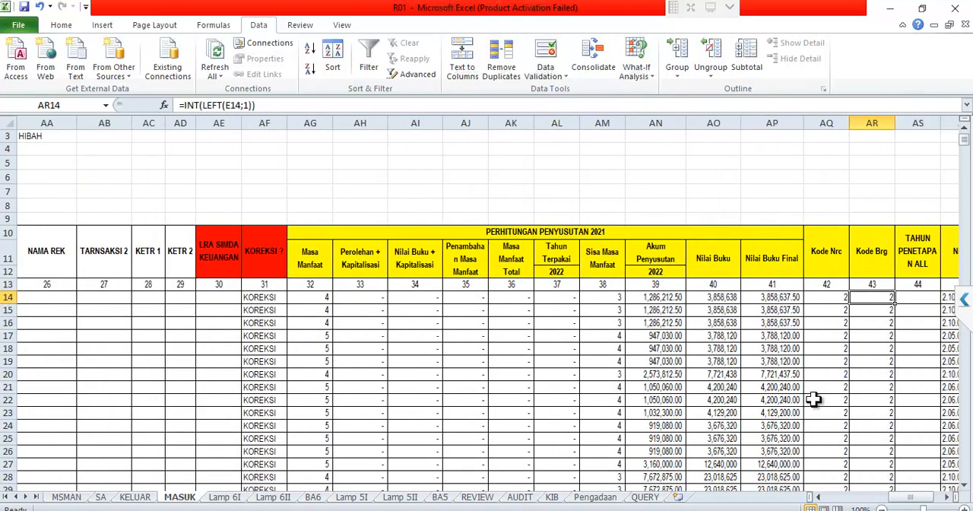
pyautogui.press('Left')
pyautogui.press('Left')
pyautogui.press('Left')
pyautogui.press('Left')
pyautogui.press('Left')
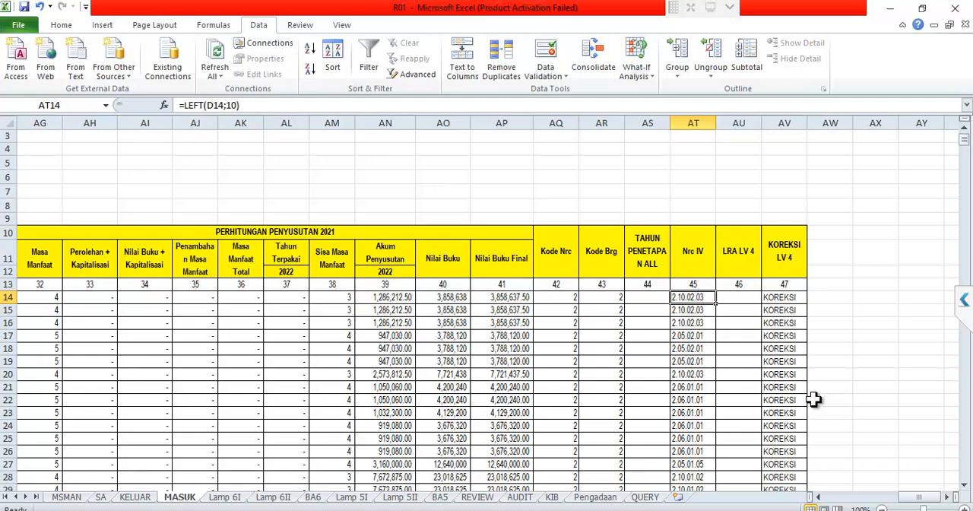
# - Copy the Nrc IV codes from AT14 through AT104
pyautogui.hotkey('shift', 'Down')
pyautogui.hotkey('shift', 'Down')
pyautogui.hotkey('shift', 'Down')
pyautogui.hotkey('shift', 'Down')
pyautogui.hotkey('shift', 'Down')
pyautogui.hotkey('shift', 'Down')
pyautogui.hotkey('shift', 'Down')
pyautogui.hotkey('shift', 'Down')
pyautogui.hotkey('shift', 'Down')
pyautogui.hotkey('shift', 'Down')
pyautogui.hotkey('shift', 'Down')
pyautogui.hotkey('shift', 'Down')
pyautogui.hotkey('shift', 'Down')
pyautogui.hotkey('shift', 'Down')
pyautogui.hotkey('shift', 'Down')
pyautogui.hotkey('shift', 'Down')
pyautogui.hotkey('shift', 'Down')
pyautogui.hotkey('shift', 'Down')
pyautogui.hotkey('shift', 'Down')
pyautogui.hotkey('shift', 'Down')
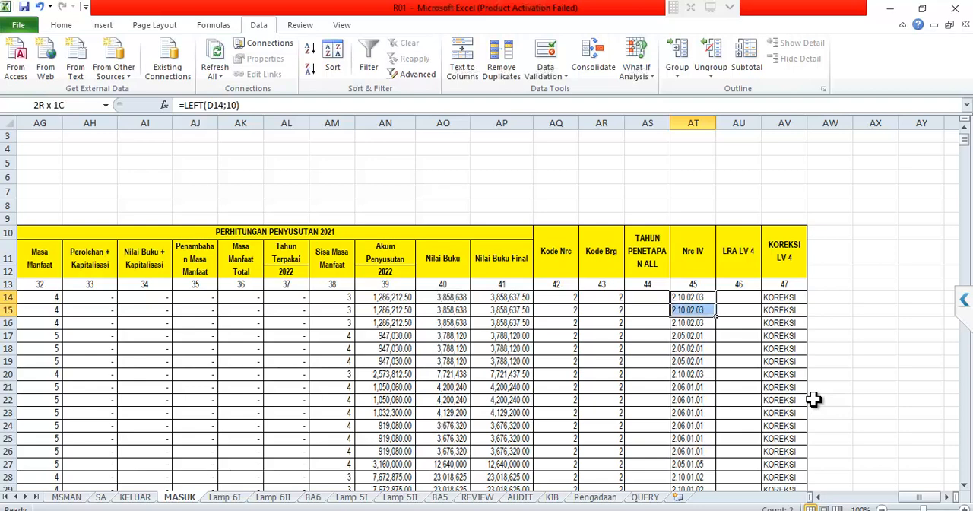
pyautogui.hotkey('shift', 'Down')
pyautogui.hotkey('shift', 'Down')
pyautogui.hotkey('shift', 'Down')
pyautogui.hotkey('shift', 'Down')
pyautogui.hotkey('shift', 'Down')
pyautogui.hotkey('shift', 'Down')
pyautogui.hotkey('shift', 'Down')
pyautogui.hotkey('shift', 'Down')
pyautogui.hotkey('shift', 'Down')
pyautogui.hotkey('shift', 'Down')
pyautogui.hotkey('shift', 'Down')
pyautogui.hotkey('shift', 'Down')
pyautogui.hotkey('shift', 'Down')
pyautogui.hotkey('shift', 'Down')
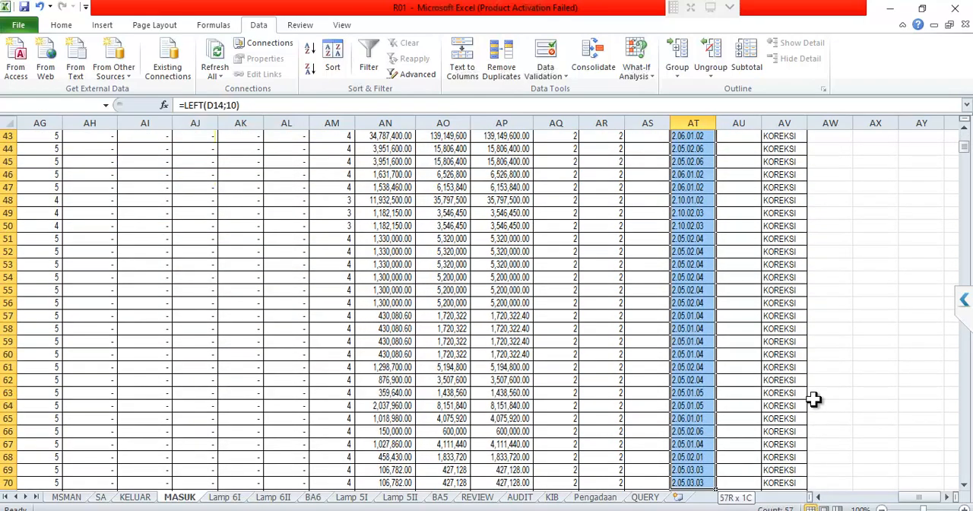
pyautogui.hotkey('shift', 'Down')
pyautogui.hotkey('shift', 'Down')
pyautogui.hotkey('shift', 'Down')
pyautogui.hotkey('shift', 'Down')
pyautogui.hotkey('shift', 'Down')
pyautogui.hotkey('shift', 'Down')
pyautogui.hotkey('shift', 'Down')
pyautogui.hotkey('shift', 'Down')
pyautogui.hotkey('shift', 'Down')
pyautogui.hotkey('shift', 'Down')
pyautogui.hotkey('shift', 'Down')
pyautogui.hotkey('shift', 'Down')
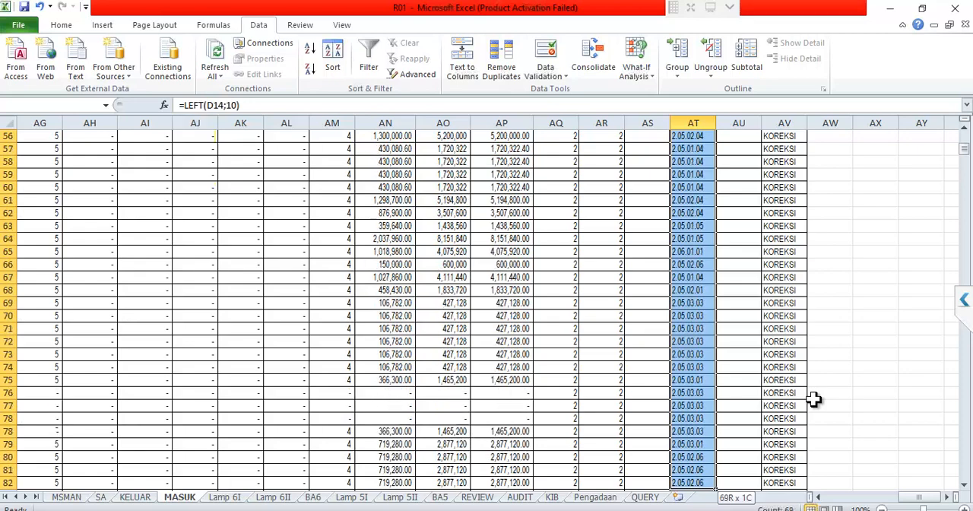
pyautogui.hotkey('shift', 'Down')
pyautogui.hotkey('shift', 'Down')
pyautogui.hotkey('shift', 'Down')
pyautogui.hotkey('shift', 'Down')
pyautogui.hotkey('shift', 'Down')
pyautogui.hotkey('shift', 'Down')
pyautogui.hotkey('shift', 'Down')
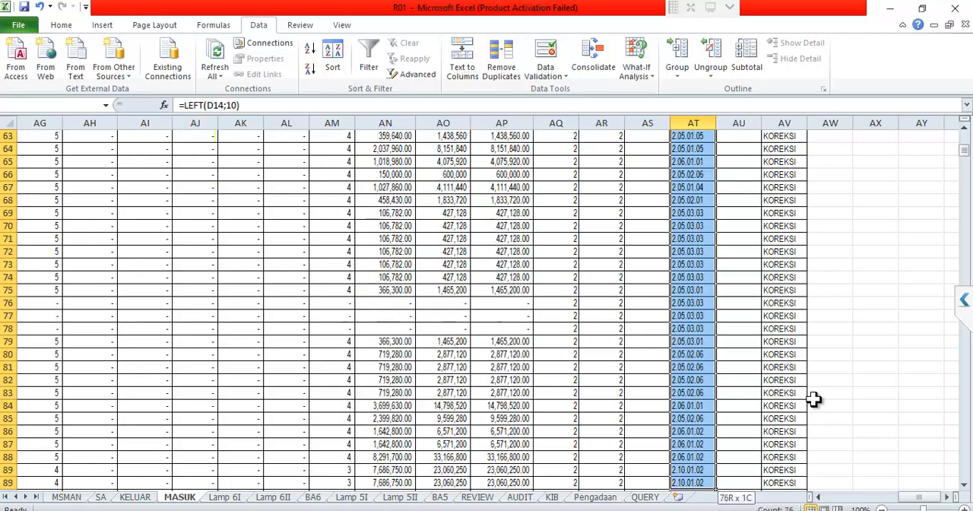
pyautogui.hotkey('shift', 'Down')
pyautogui.hotkey('shift', 'Down')
pyautogui.hotkey('shift', 'Down')
pyautogui.hotkey('shift', 'Down')
pyautogui.hotkey('shift', 'Down')
pyautogui.hotkey('shift', 'Down')
pyautogui.hotkey('shift', 'Down')
pyautogui.hotkey('shift', 'Down')
pyautogui.hotkey('shift', 'Down')
pyautogui.hotkey('shift', 'Down')
pyautogui.hotkey('shift', 'Down')
pyautogui.hotkey('shift', 'Down')
pyautogui.hotkey('shift', 'Down')
pyautogui.hotkey('shift', 'Down')
pyautogui.hotkey('shift', 'Down')
pyautogui.hotkey('shift', 'Down')
pyautogui.hotkey('shift', 'Down')
pyautogui.hotkey('shift', 'Down')
pyautogui.hotkey('shift', 'Down')
pyautogui.hotkey('shift', 'Down')
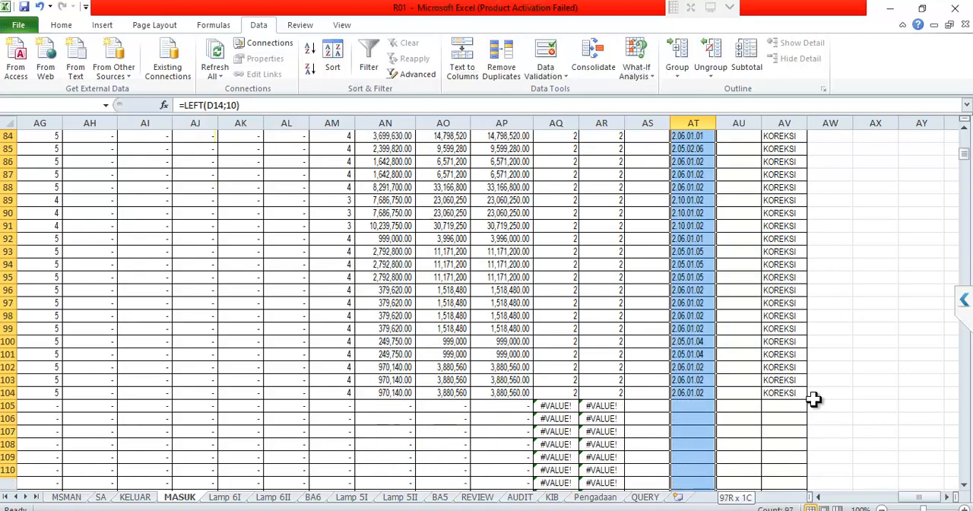
pyautogui.hotkey('shift', 'Down')
pyautogui.hotkey('shift', 'Down')
pyautogui.hotkey('shift', 'Down')
pyautogui.hotkey('shift', 'Down')
pyautogui.hotkey('shift', 'Down')
pyautogui.hotkey('shift', 'Down')
pyautogui.hotkey('shift', 'Up')
pyautogui.hotkey('shift', 'Up')
pyautogui.hotkey('shift', 'Up')
pyautogui.hotkey('shift', 'Up')
pyautogui.hotkey('shift', 'Up')
pyautogui.hotkey('shift', 'Up')
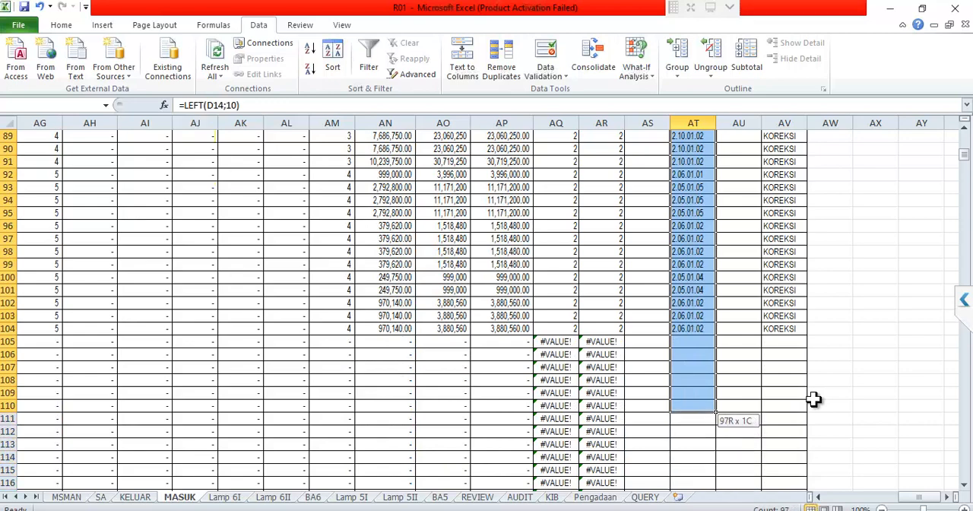
pyautogui.hotkey('shift', 'Up')
pyautogui.hotkey('shift', 'Up')
pyautogui.hotkey('shift', 'Up')
pyautogui.hotkey('shift', 'Up')
pyautogui.hotkey('shift', 'Up')
pyautogui.hotkey('shift', 'Up')
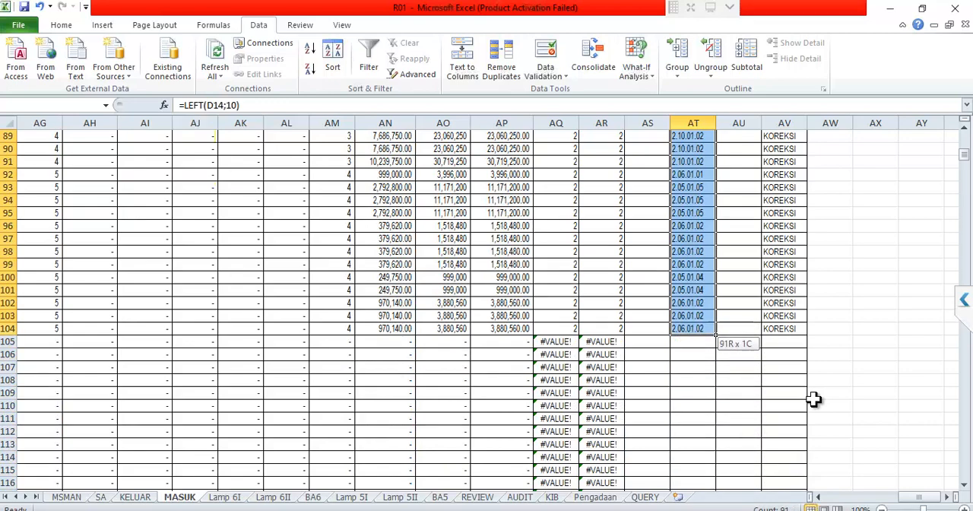
pyautogui.hotkey('ctrl', 'c')
# - Paste the copied Nrc IV codes as values only into the LRA LV 4 column, starting at AU14
pyautogui.press('Up')
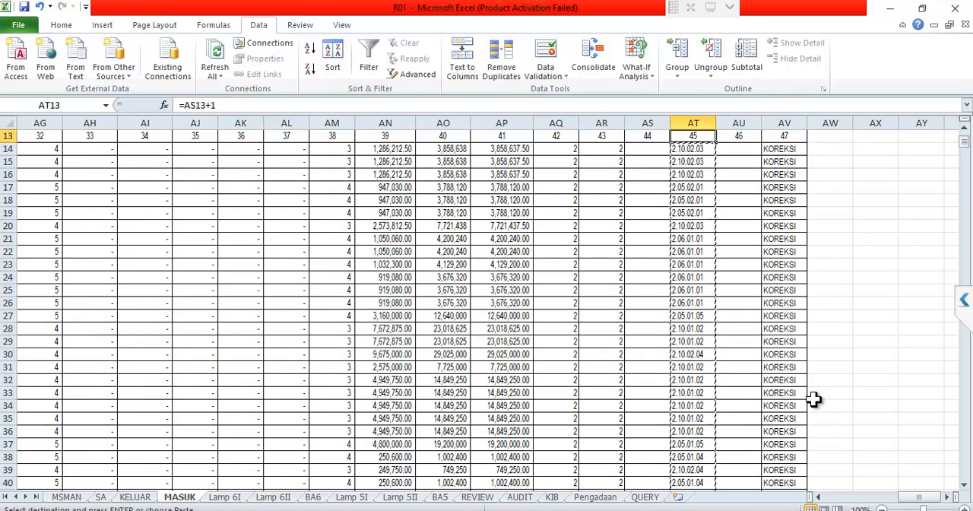
pyautogui.press('Right')
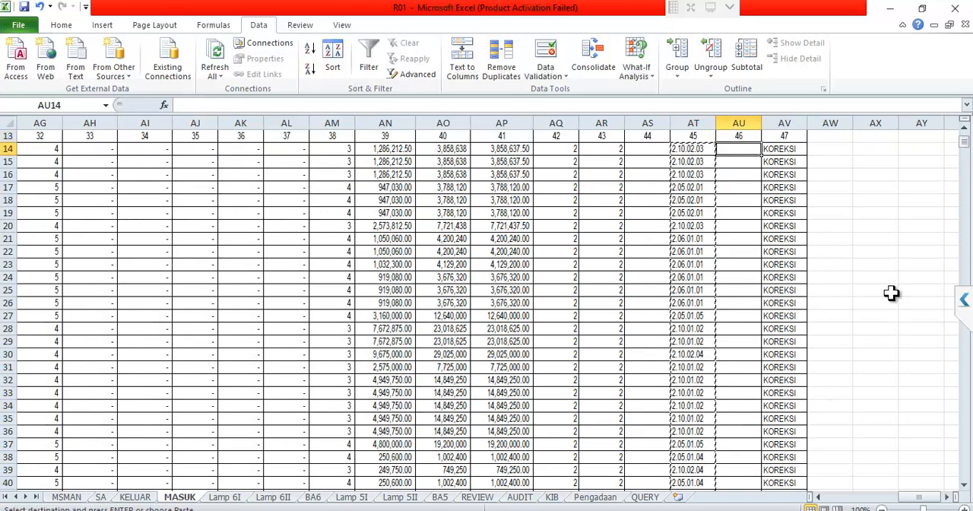
pyautogui.press('Down')
pyautogui.scroll(2, 897, 252)
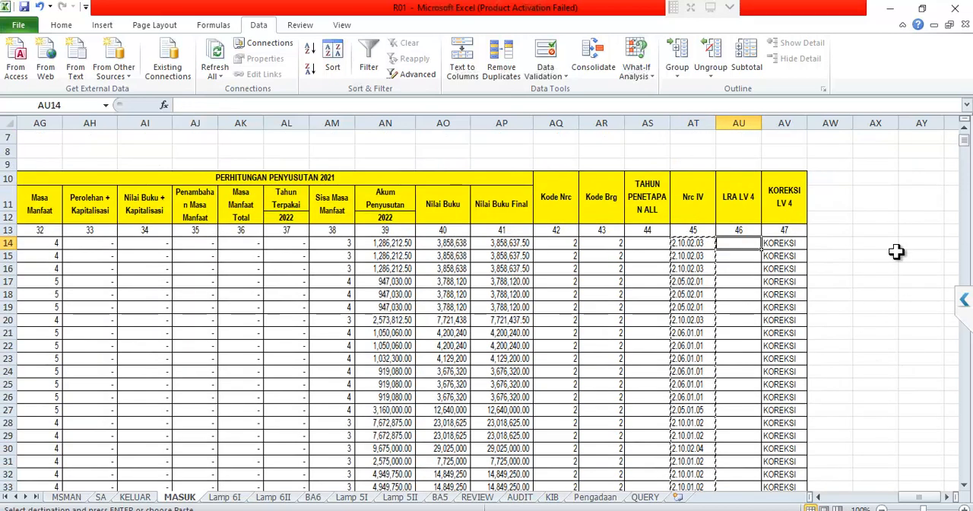
pyautogui.rightClick(737, 241)
pyautogui.click(786, 295)
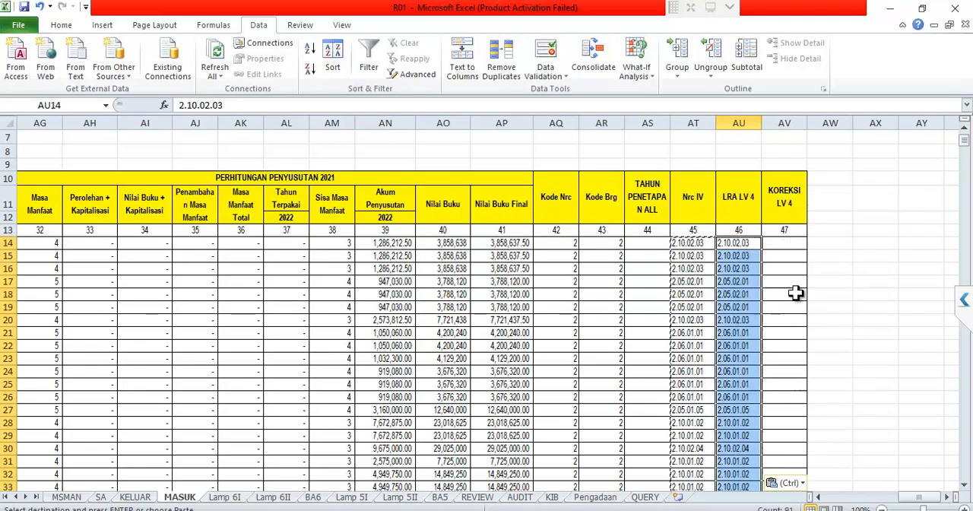
# - Check the KOREKSI LV 4 column beside the pasted codes, including the formula in AV72
pyautogui.scroll(-13, 812, 261)
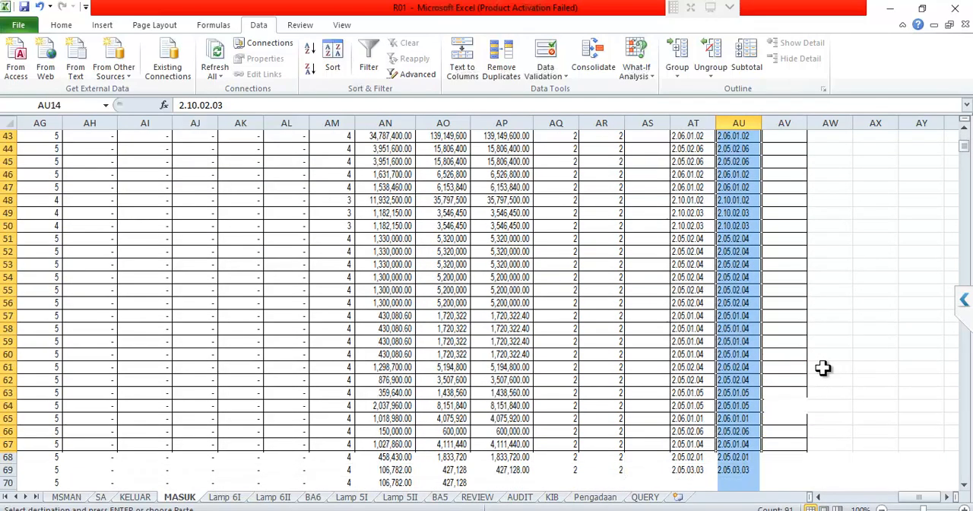
pyautogui.scroll(-3, 769, 381)
pyautogui.click(776, 354)
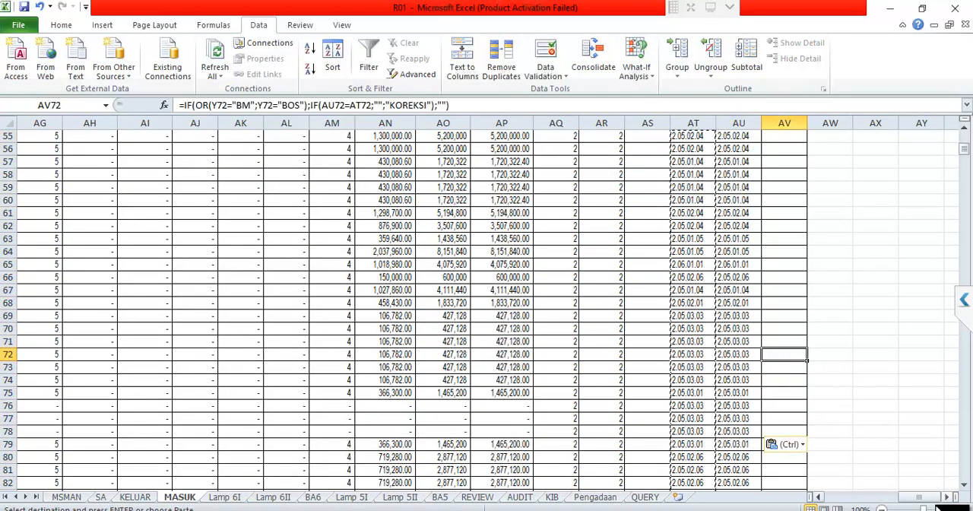
pyautogui.moveTo(926, 498); pyautogui.dragTo(769, 490)
pyautogui.scroll(5, 661, 316)
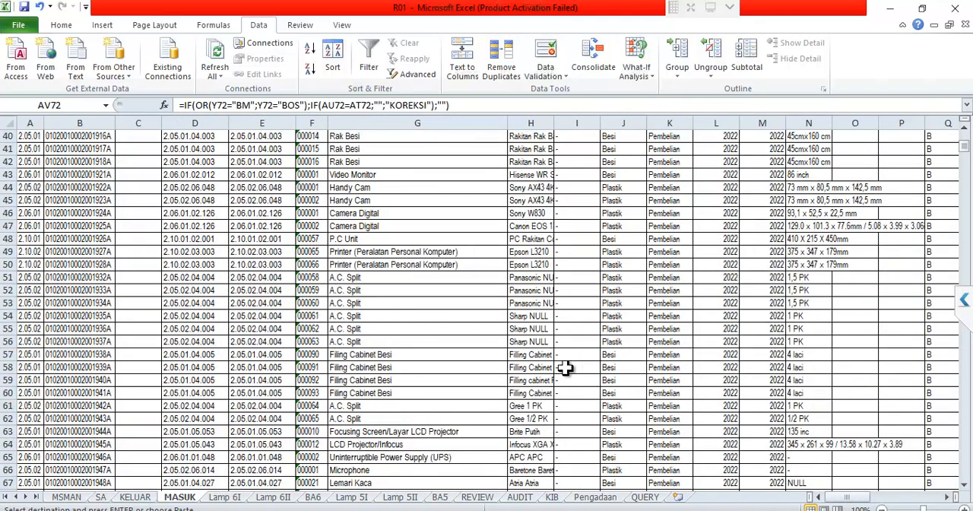
# - On the Lamp 6I sheet, examine the ASET TETAP totals for BELANJA APBD II and EKSTRAKOMPTABEL and the formula in F27
pyautogui.click(225, 498)
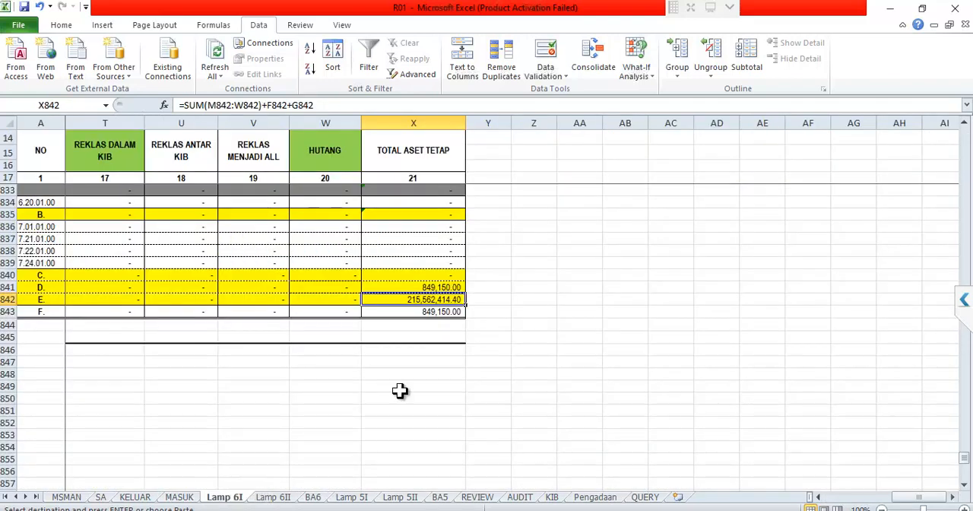
pyautogui.moveTo(918, 498); pyautogui.dragTo(878, 497)
pyautogui.hscroll(-5, 798, 371)
pyautogui.scroll(9, 858, 361)
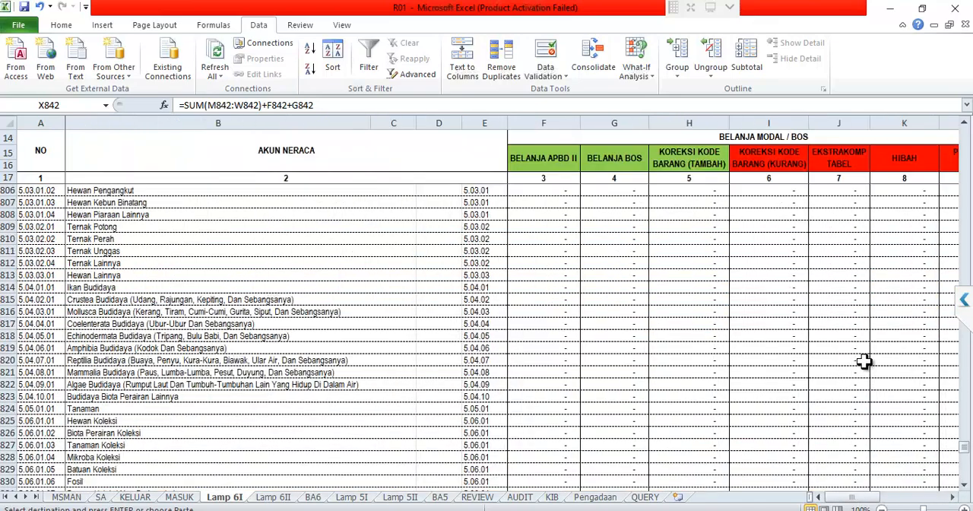
pyautogui.scroll(5, 961, 327)
pyautogui.scroll(2, 966, 380)
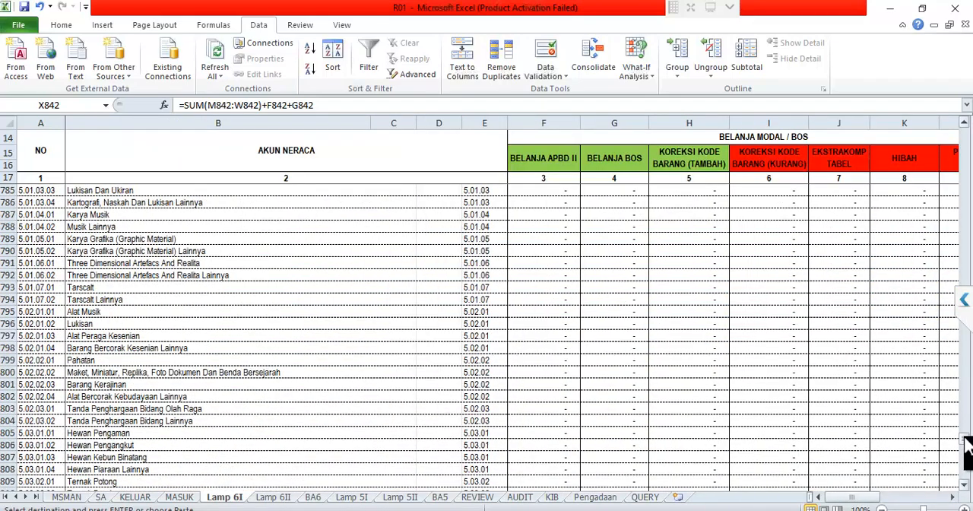
pyautogui.moveTo(965, 448); pyautogui.dragTo(782, 191)
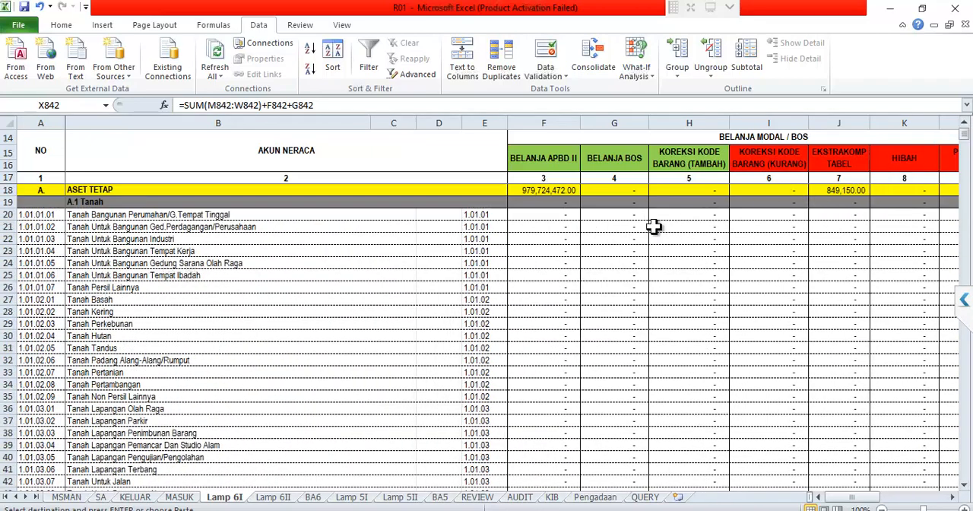
pyautogui.click(566, 226)
pyautogui.click(555, 190)
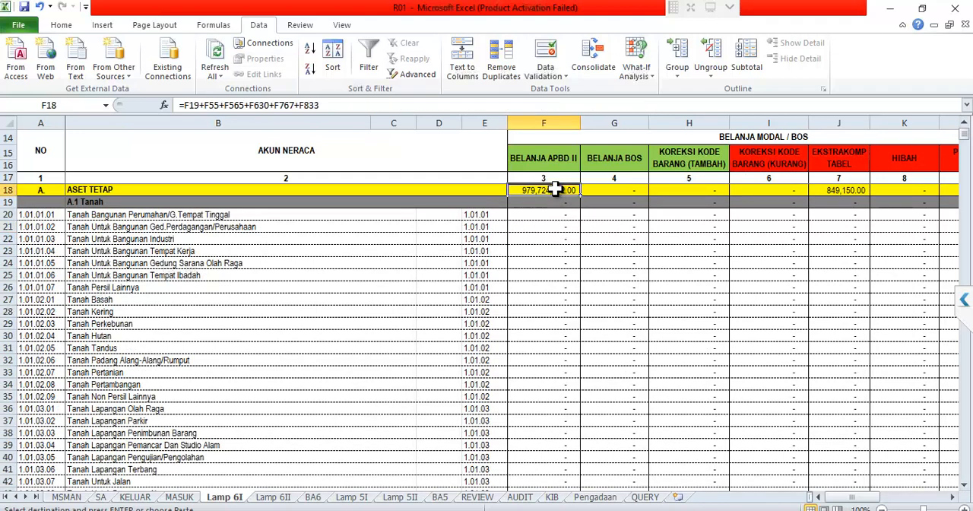
pyautogui.click(851, 191)
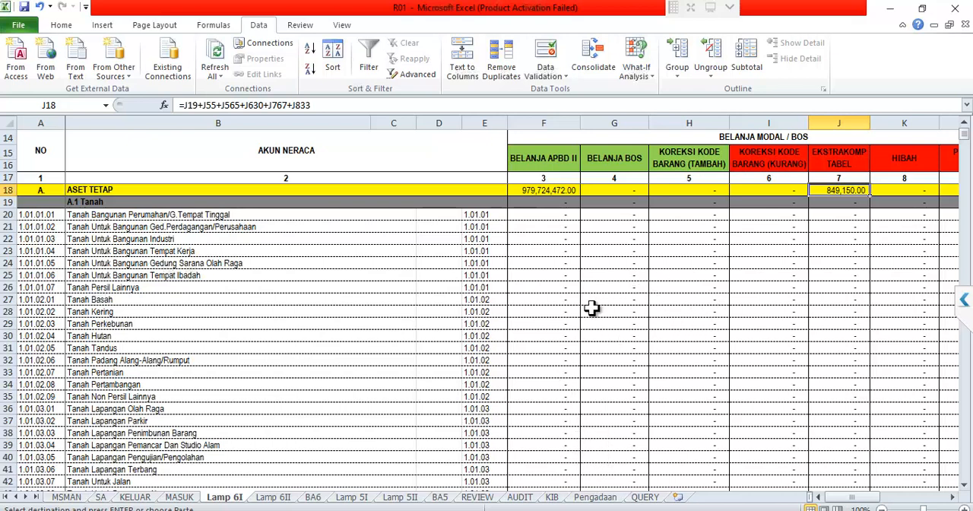
pyautogui.click(564, 304)
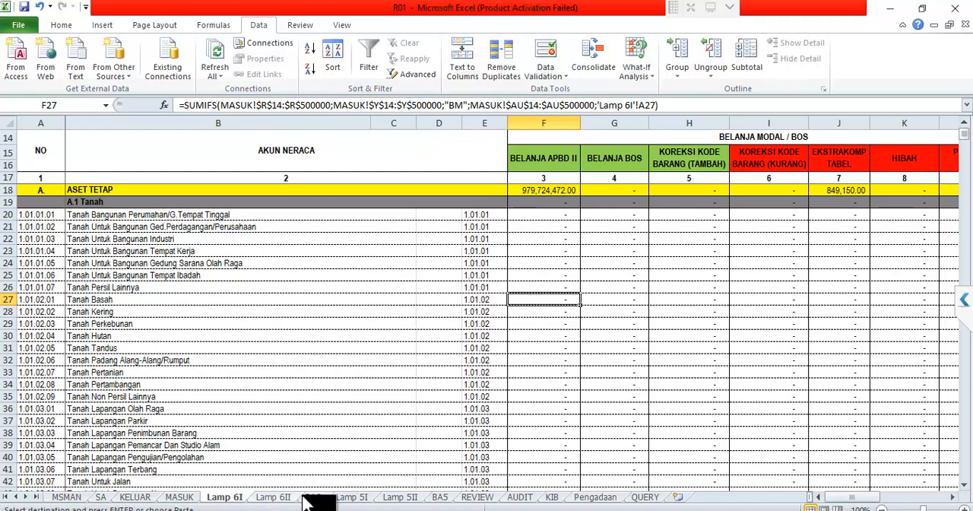
# - Review the BELANJA APBD II and EKSTRAKOMPTABEL amounts from the first rows of the Lamp 5I sheet
pyautogui.click(351, 499)
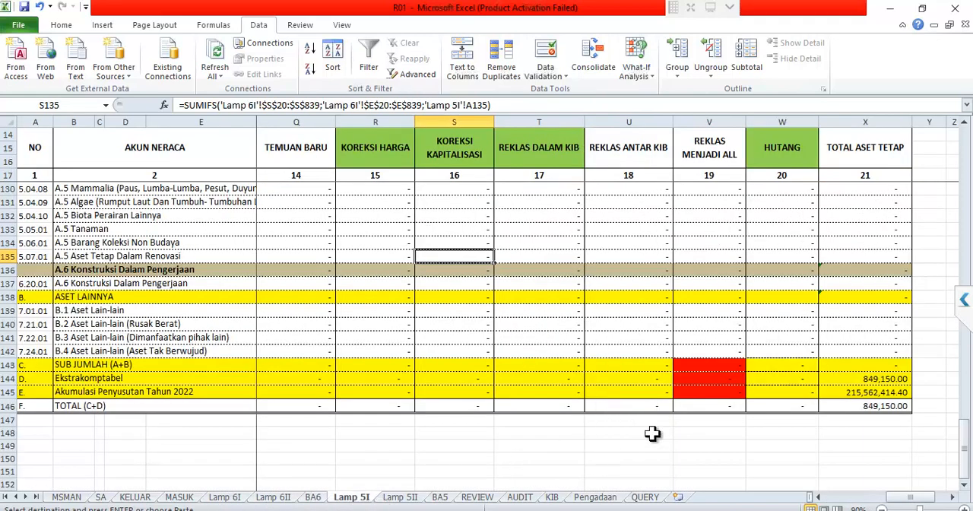
pyautogui.moveTo(923, 501); pyautogui.dragTo(854, 494)
pyautogui.moveTo(964, 461); pyautogui.dragTo(965, 152)
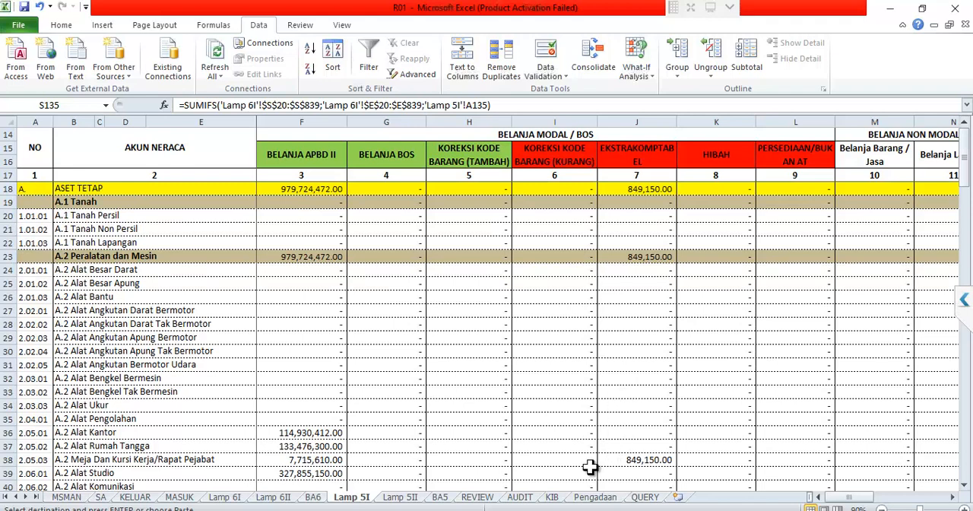
# - On the BA6 sheet, examine the ASET TETAP formulas for SALDO AWAL in F28 and BELANJA MODAL 2022 in G28
pyautogui.click(316, 500)
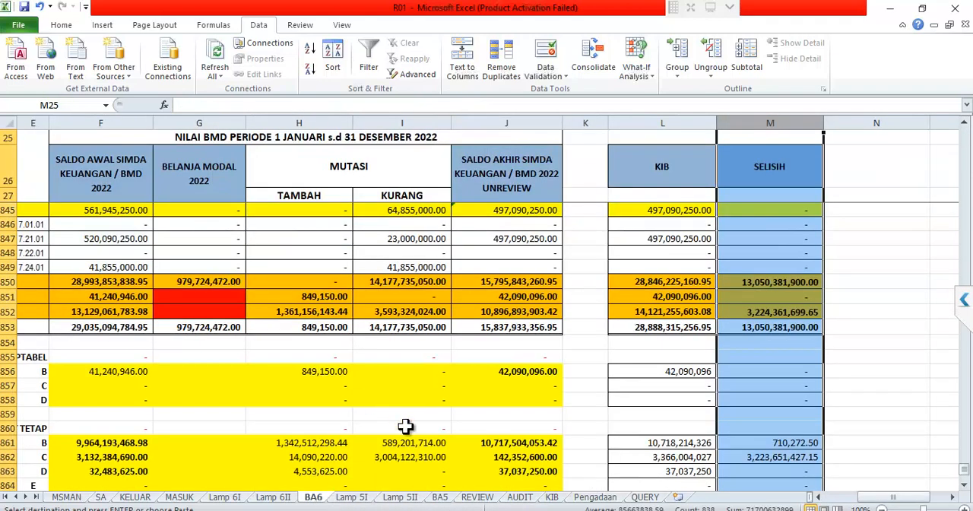
pyautogui.scroll(7, 450, 428)
pyautogui.scroll(20, 452, 403)
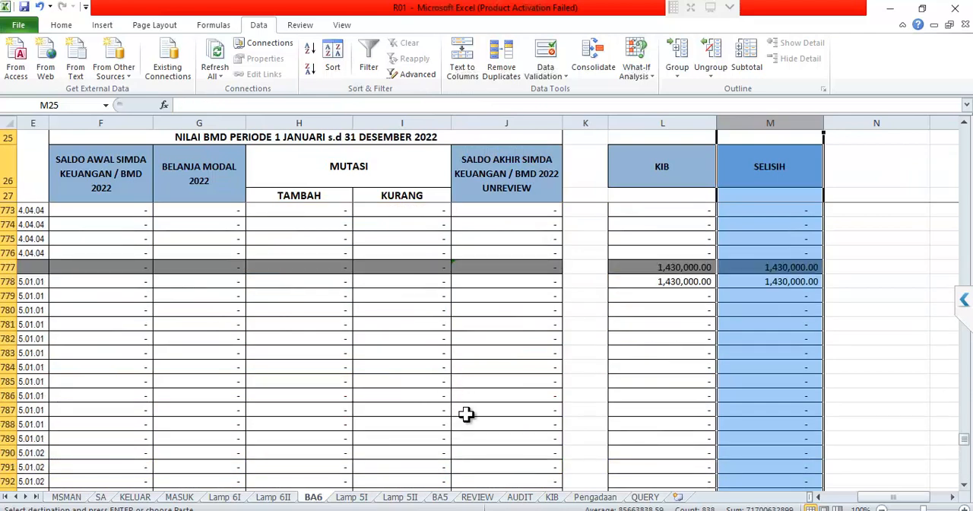
pyautogui.scroll(5, 920, 492)
pyautogui.moveTo(914, 497); pyautogui.dragTo(767, 499)
pyautogui.scroll(20, 461, 384)
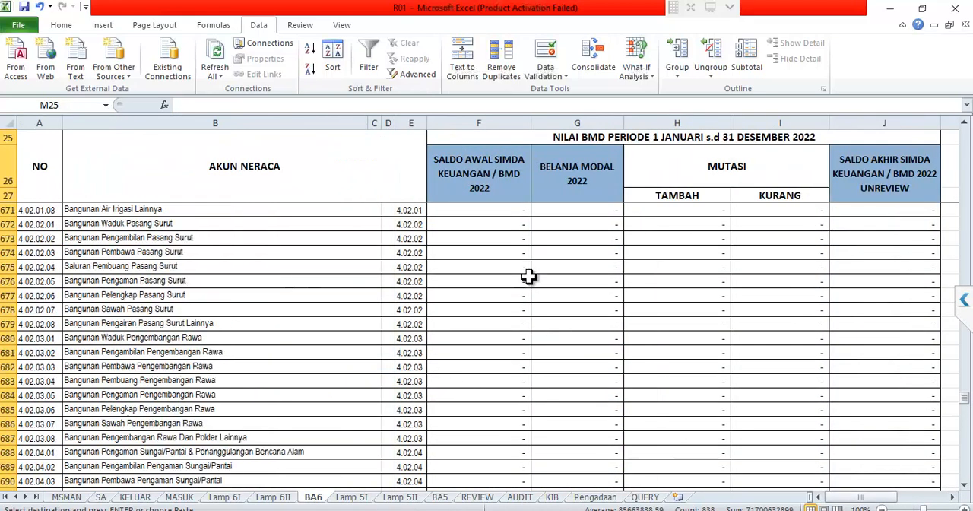
pyautogui.scroll(-1, 530, 321)
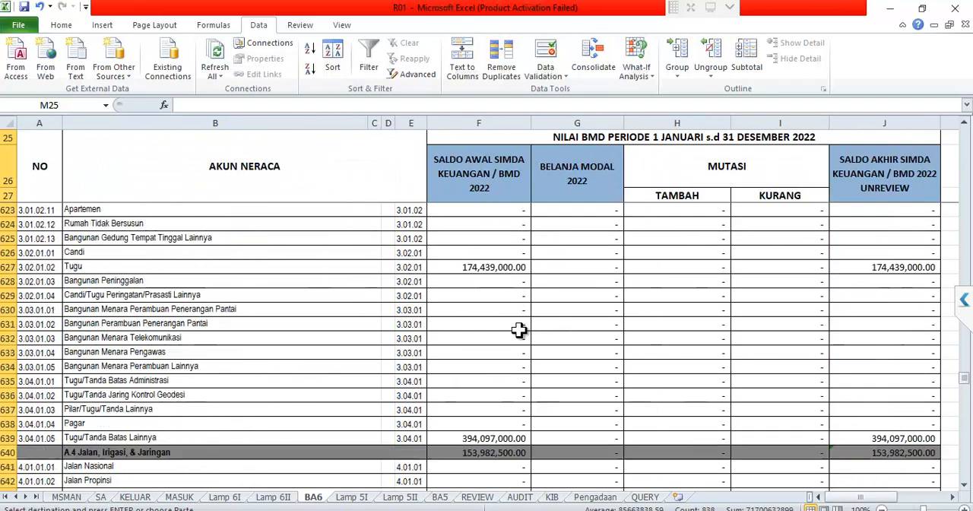
pyautogui.scroll(9, 523, 327)
pyautogui.scroll(20, 522, 330)
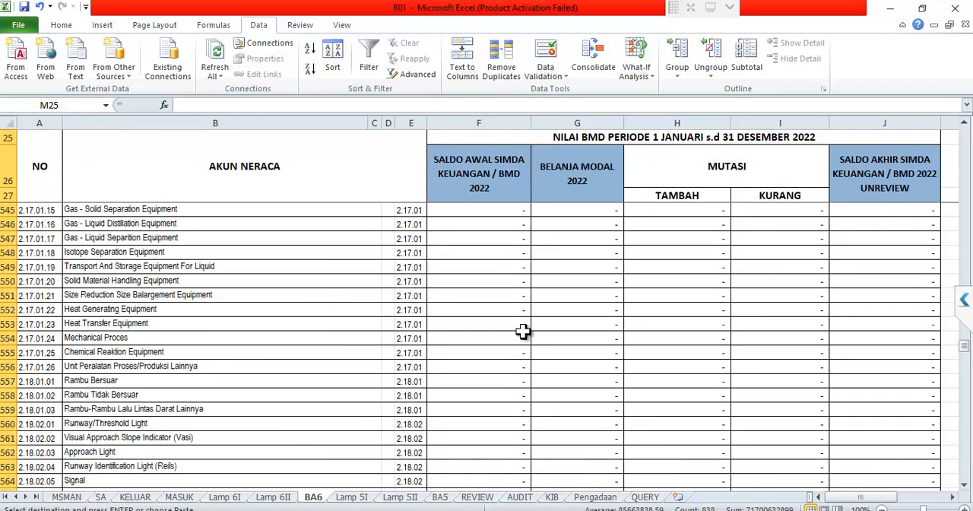
pyautogui.scroll(20, 966, 304)
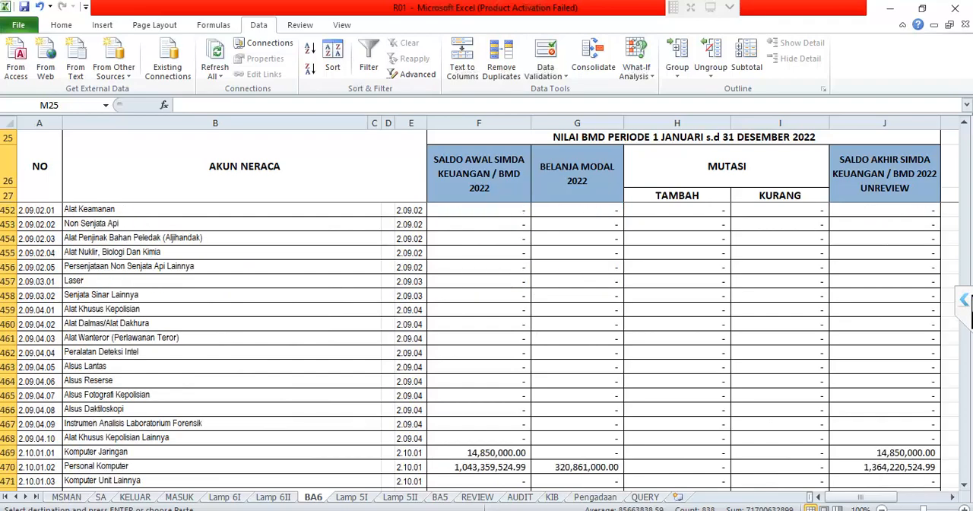
pyautogui.scroll(9, 969, 290)
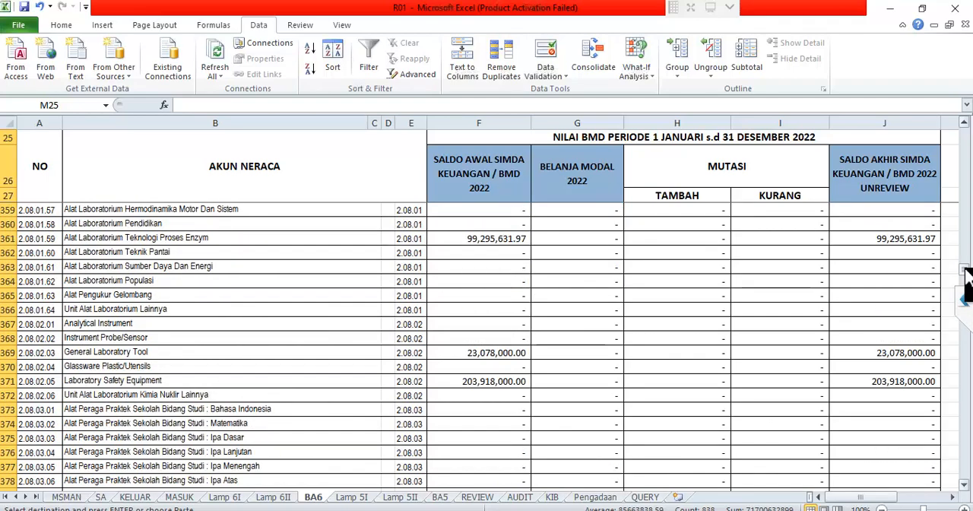
pyautogui.moveTo(967, 269); pyautogui.dragTo(969, 131)
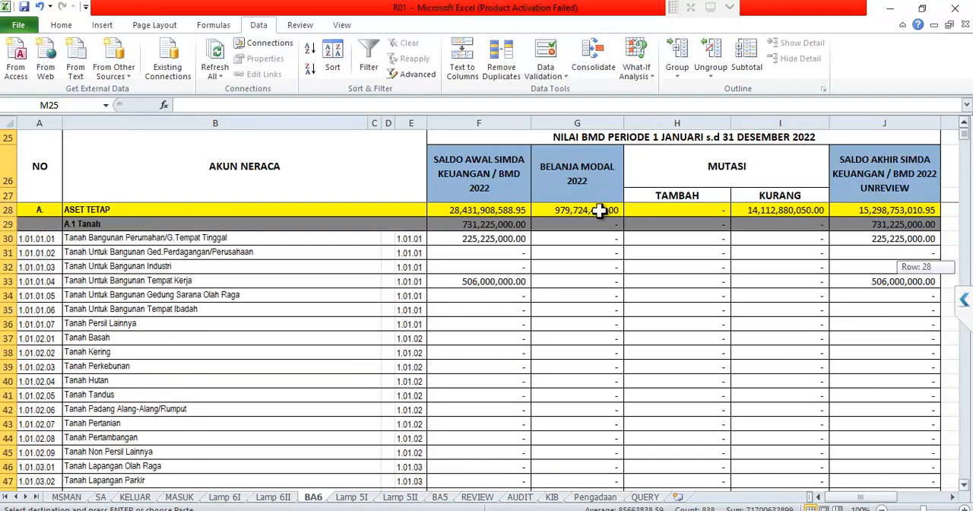
pyautogui.click(506, 213)
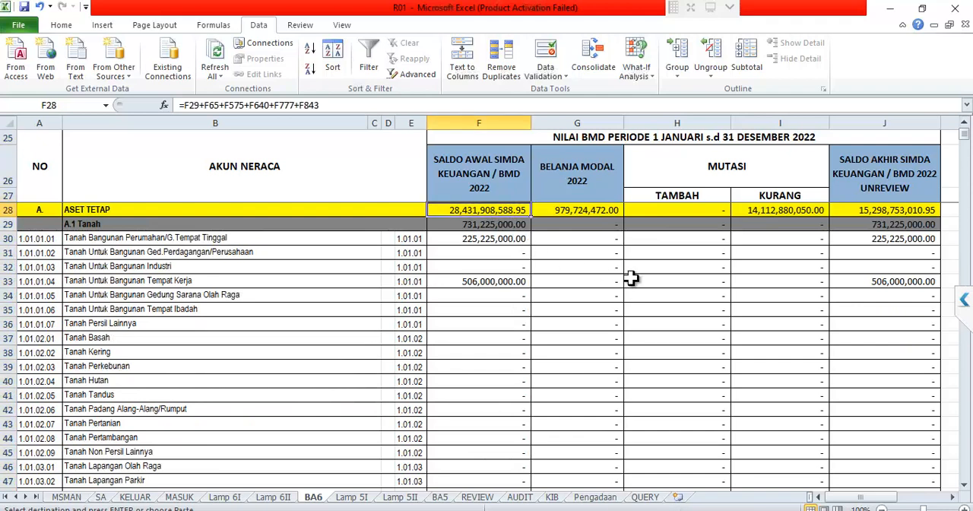
pyautogui.click(589, 208)
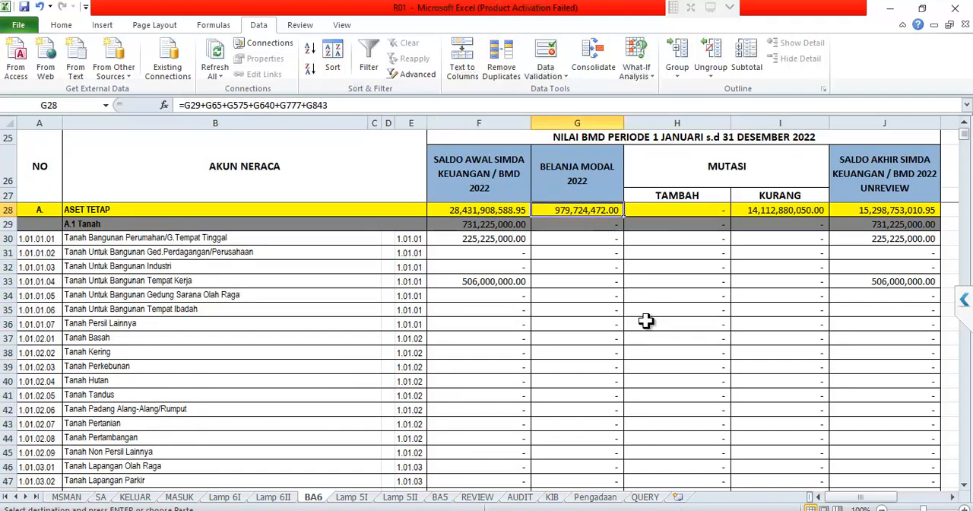